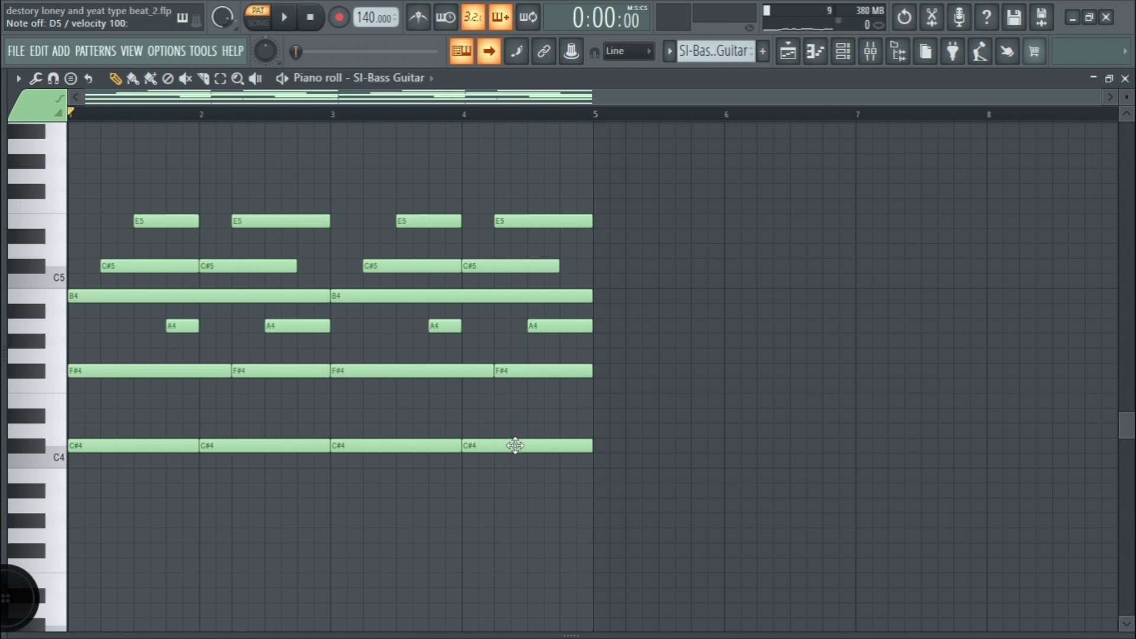
Step: Try the SI-Bass Guitar notes one semitone lower during playback, restore their pitch, and stop playback
key("Down")
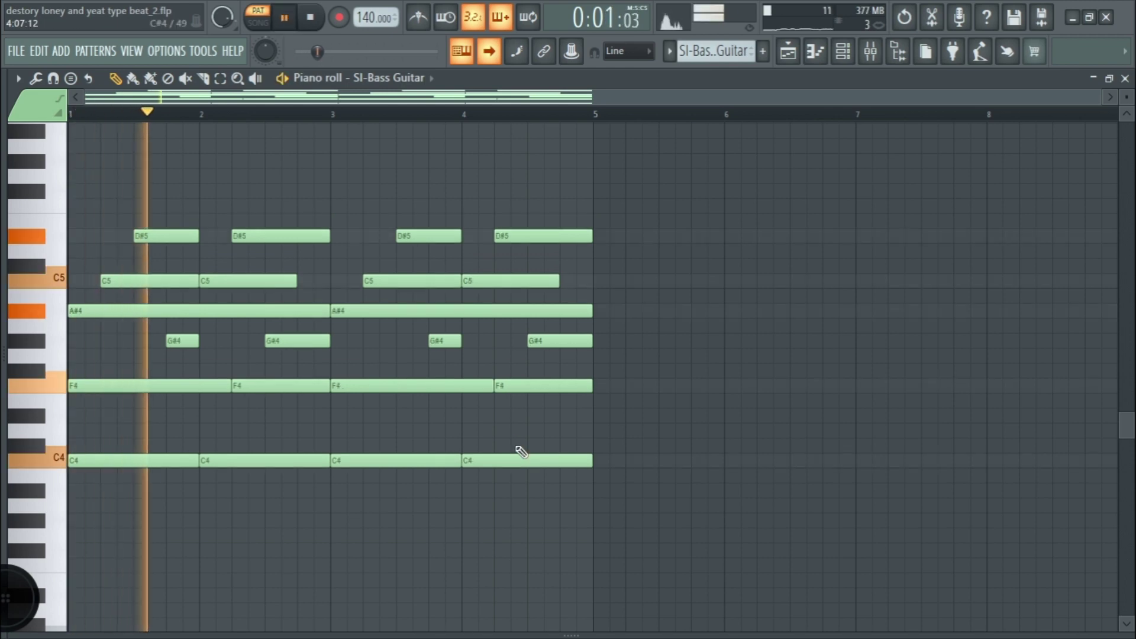
key("Up")
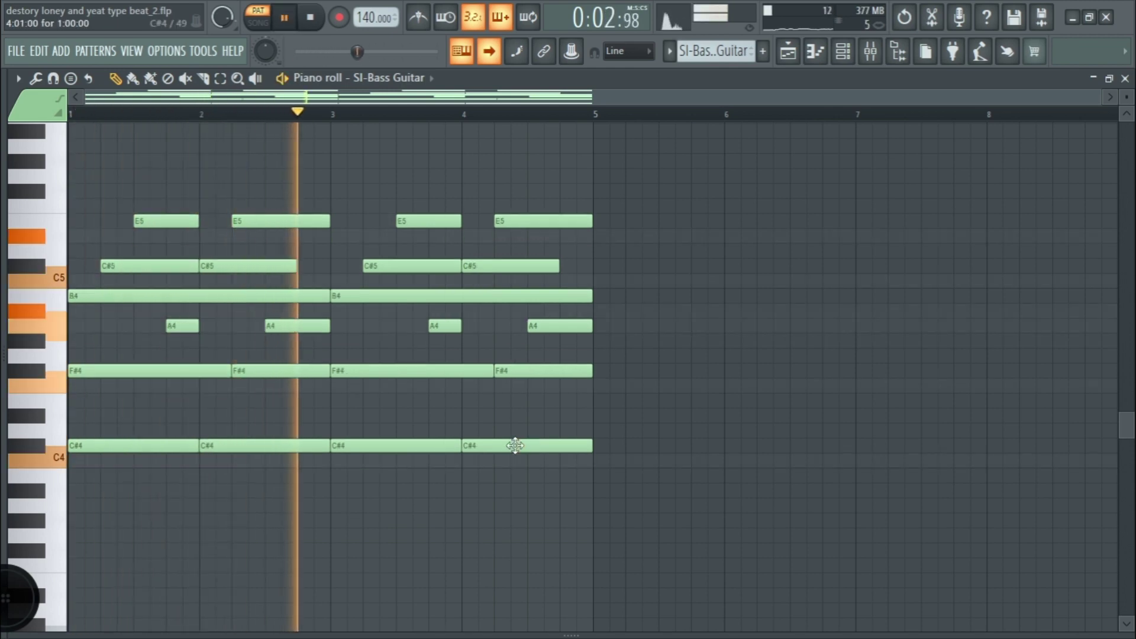
key("space")
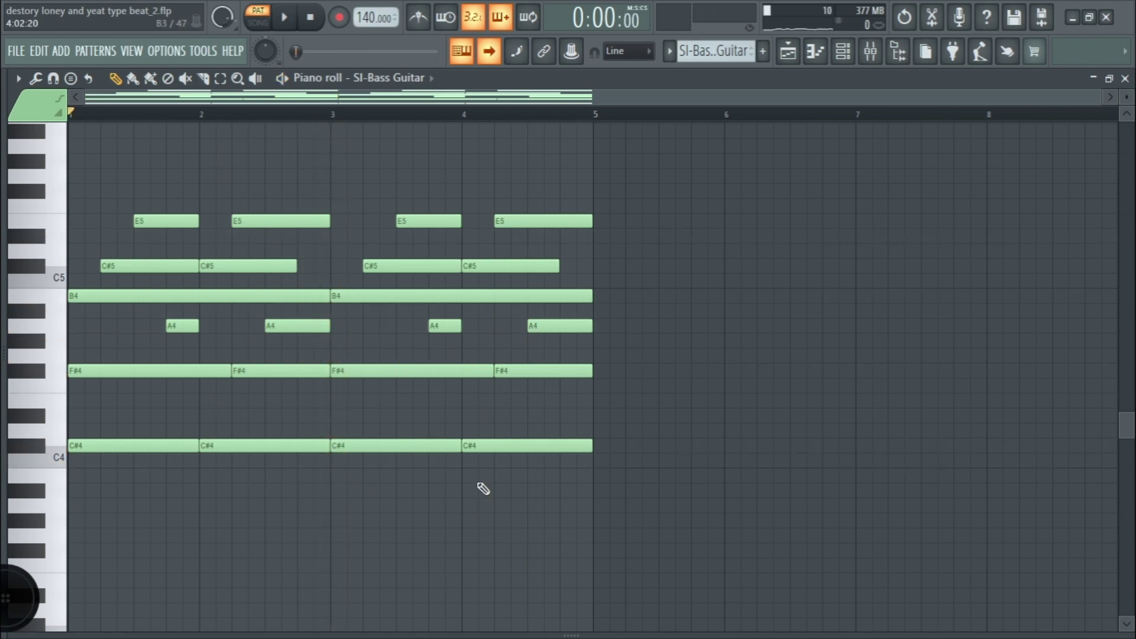
Step: Play the SI-Bass Guitar pattern and inspect the first Fruity parametric EQ 2 on mixer track Insert 1
key("space")
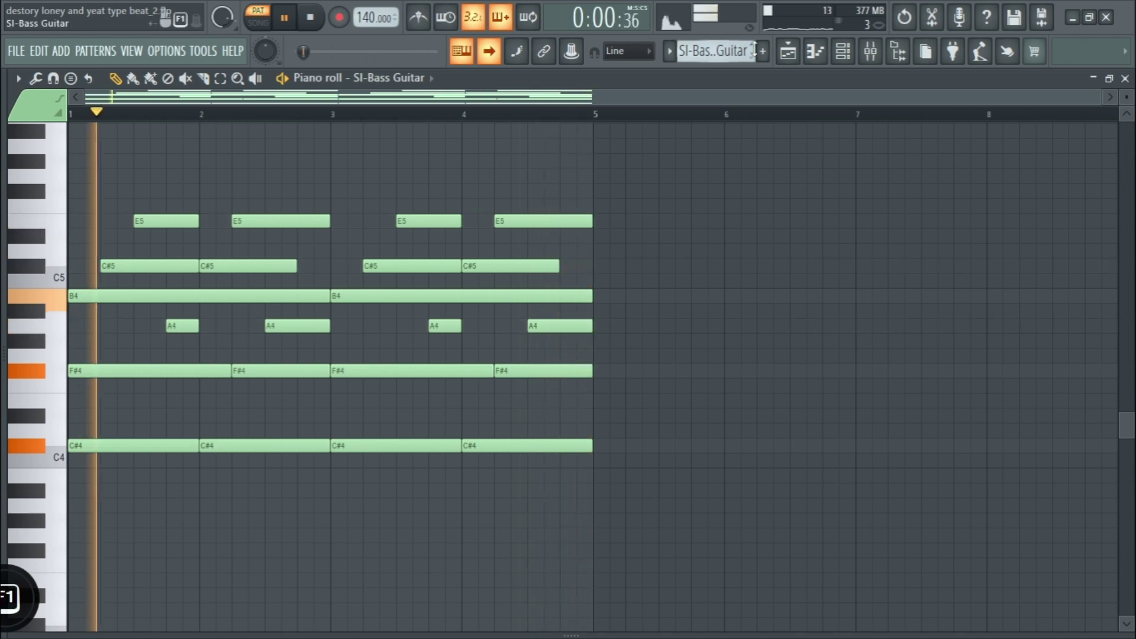
left_click(869, 52)
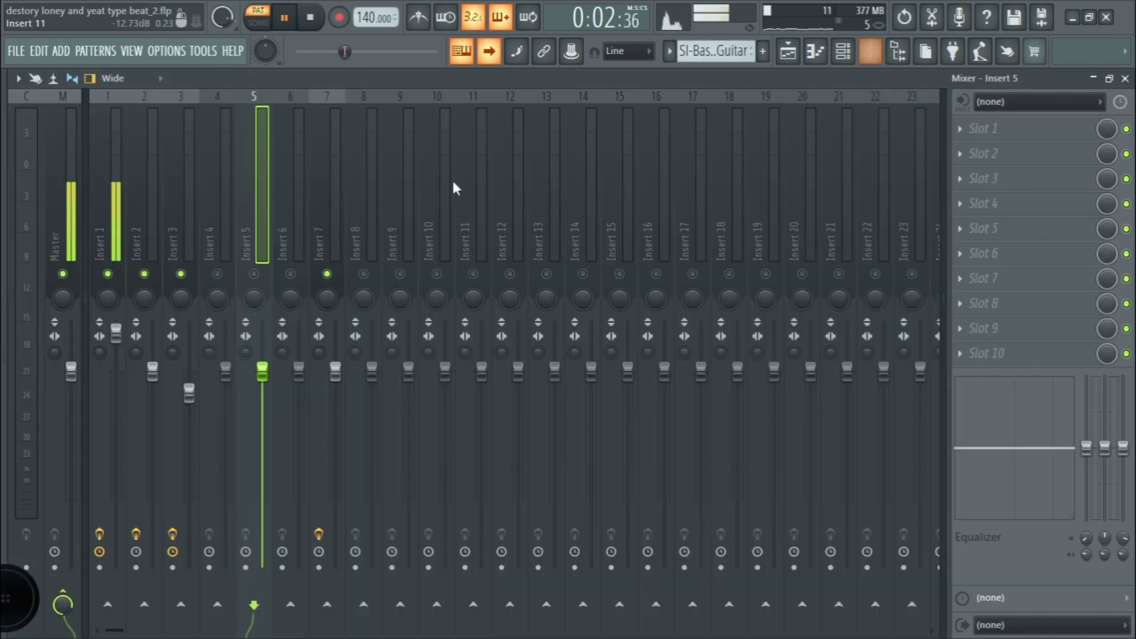
left_click(98, 219)
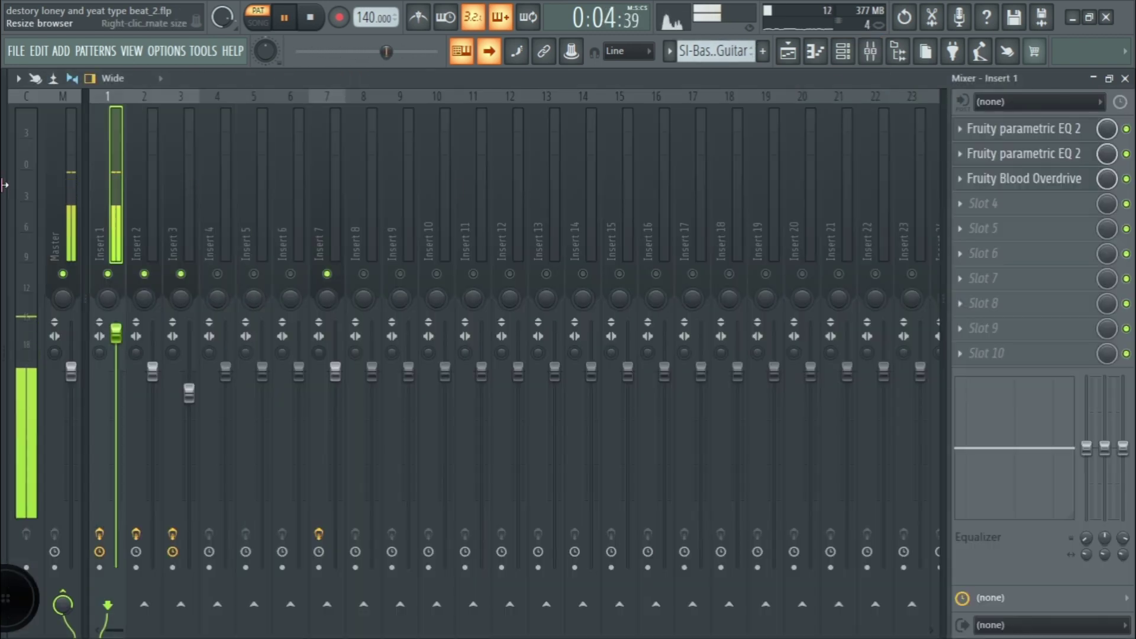
mouse_move(4, 355)
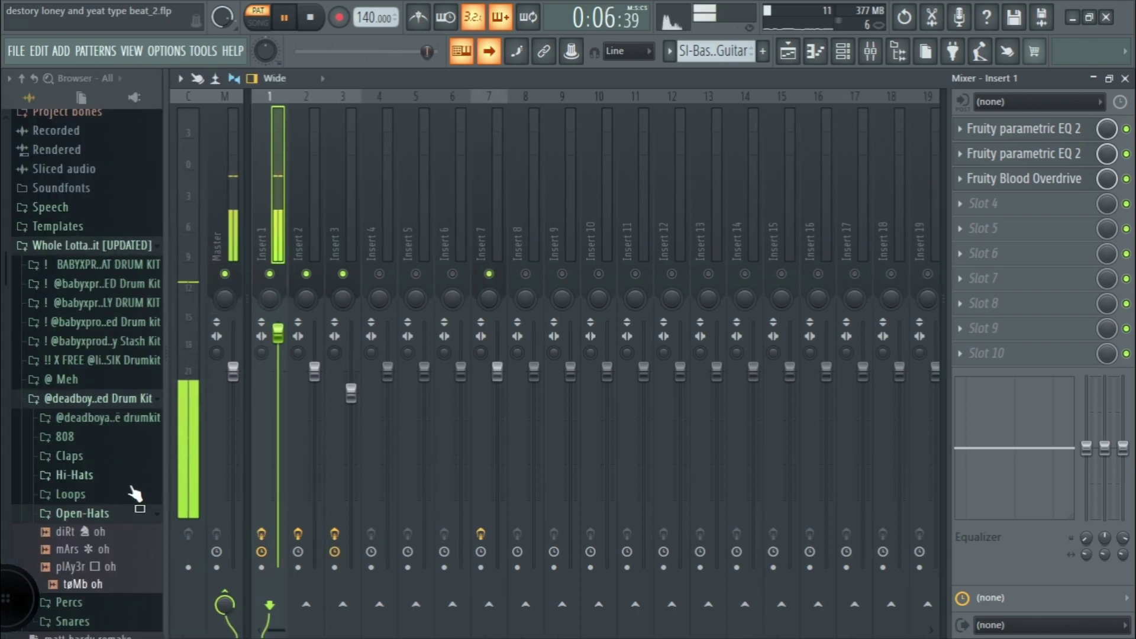
left_click(102, 398)
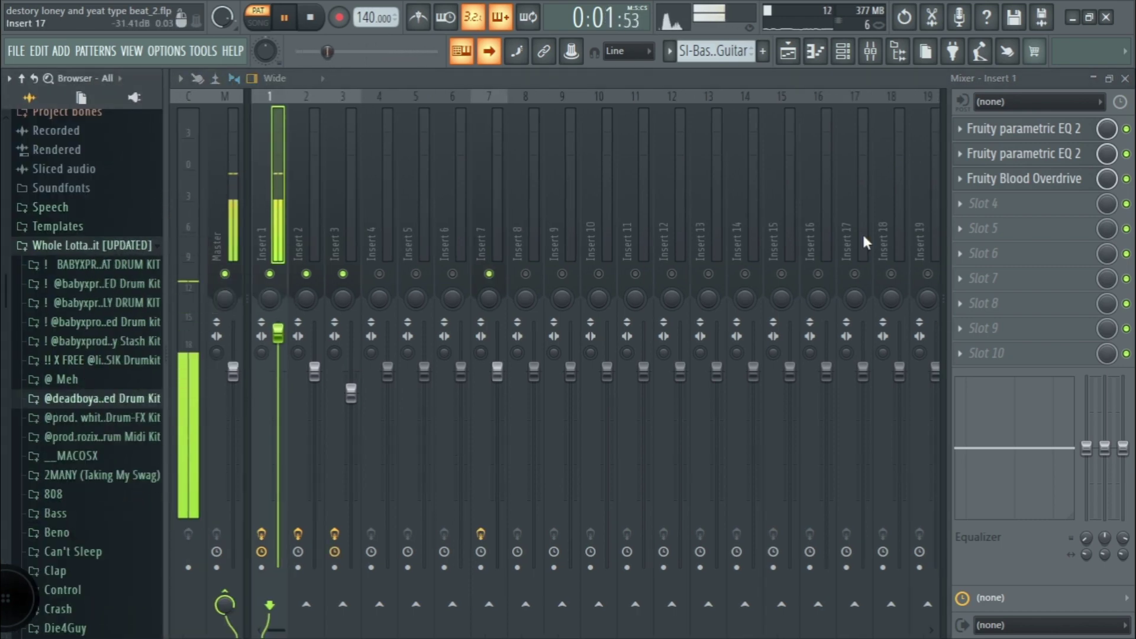
left_click(1056, 133)
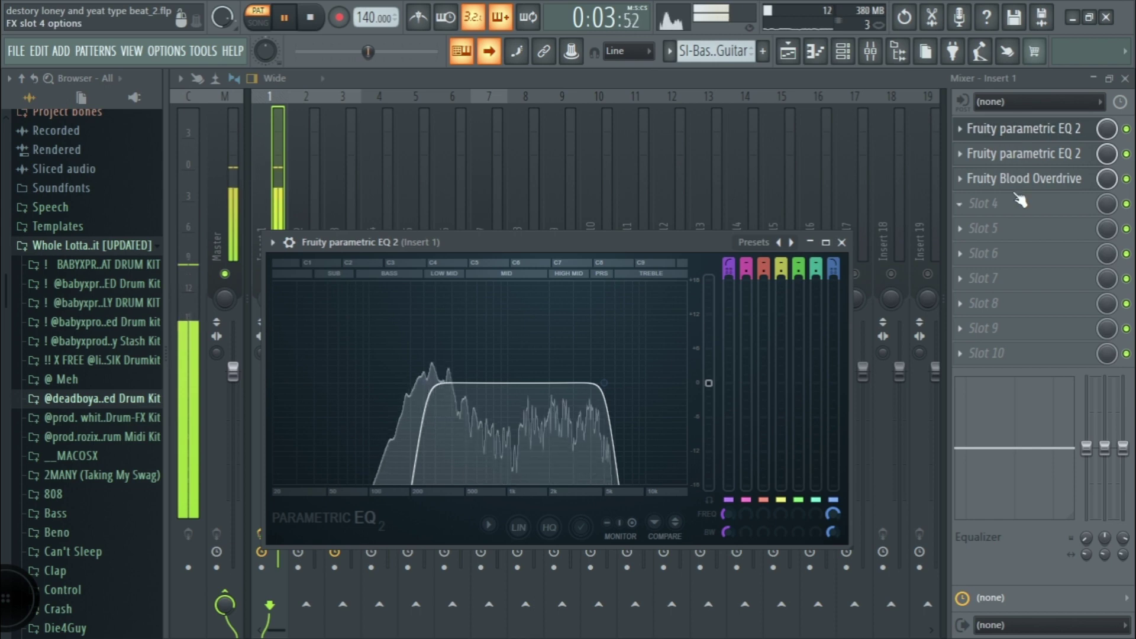
Step: Set band 1 of Insert 1's second Fruity parametric EQ 2 to about 110 Hz and -17.7 dB, and view Fruity Blood Overdrive
left_click(1019, 159)
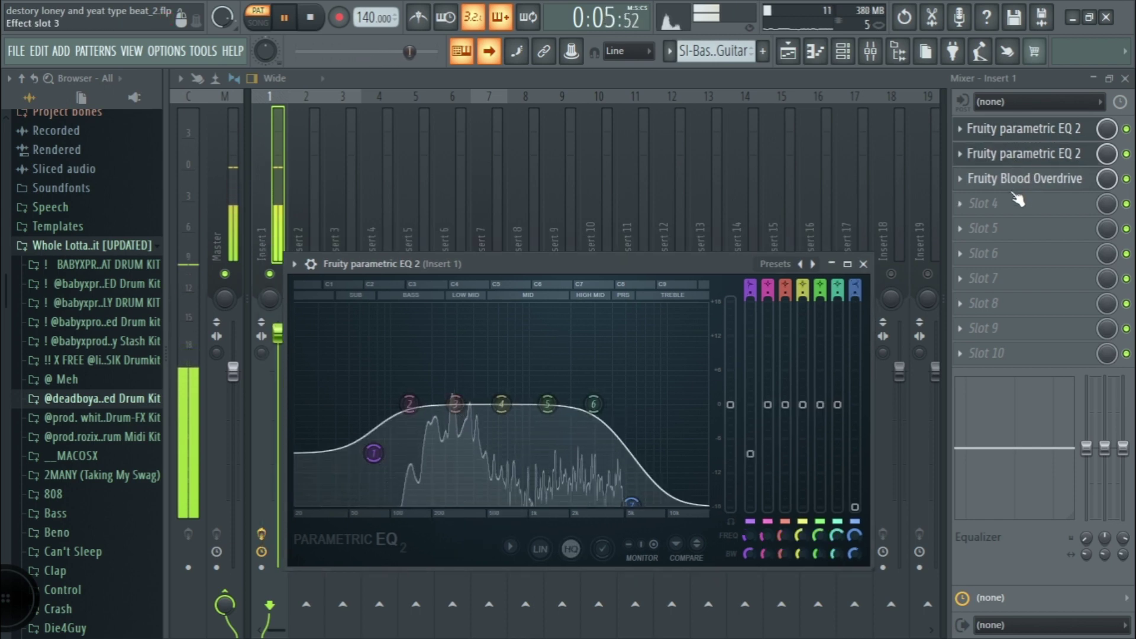
left_click_drag(373, 454, 394, 499)
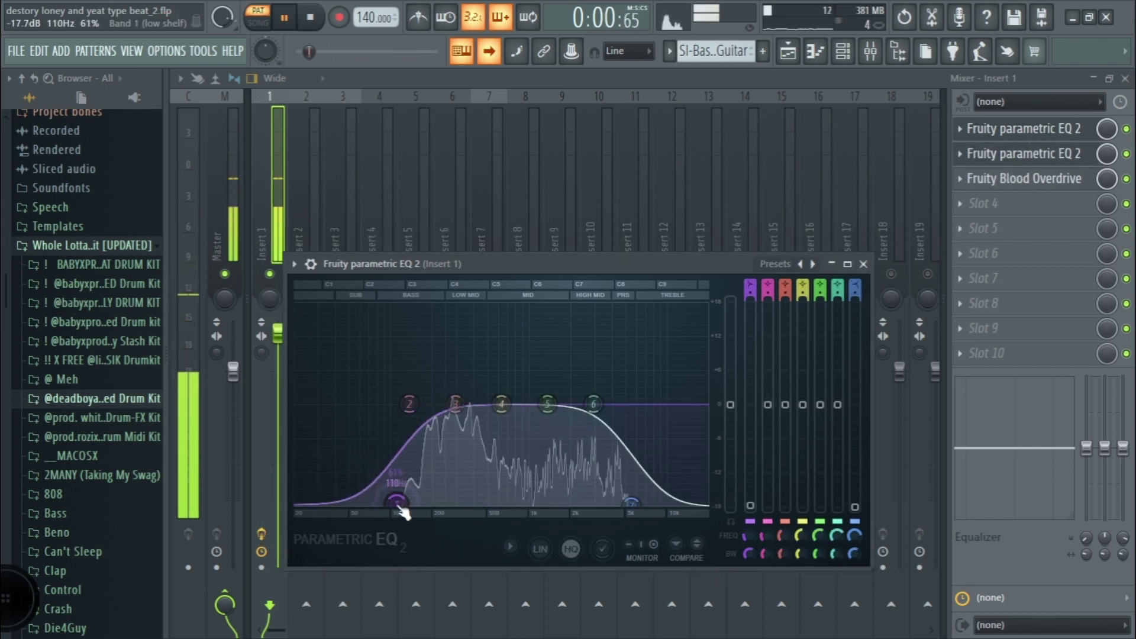
left_click(1010, 177)
left_click(1010, 180)
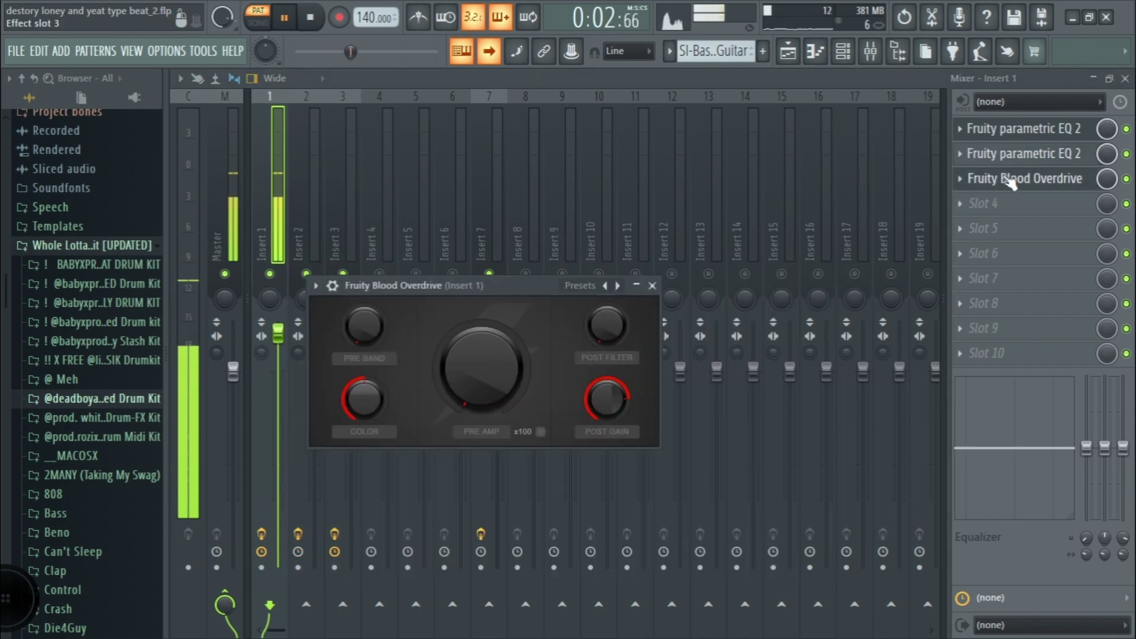
Step: Stop playback, switch to the SI-Bass Guitar #2 pattern in the piano roll, and play it
left_click(816, 52)
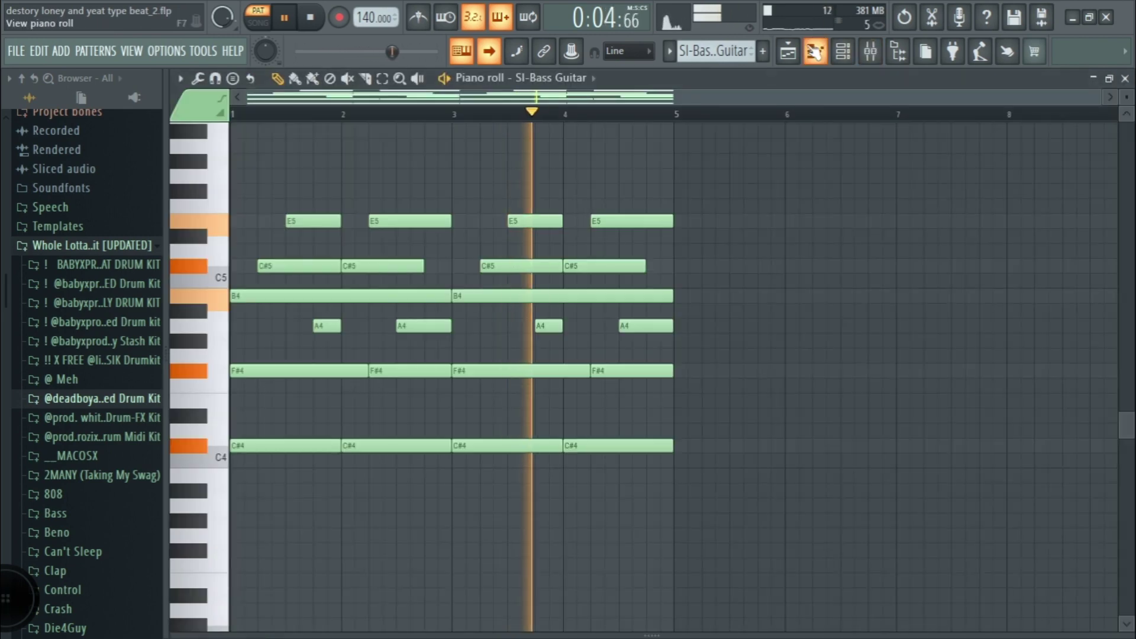
key("space")
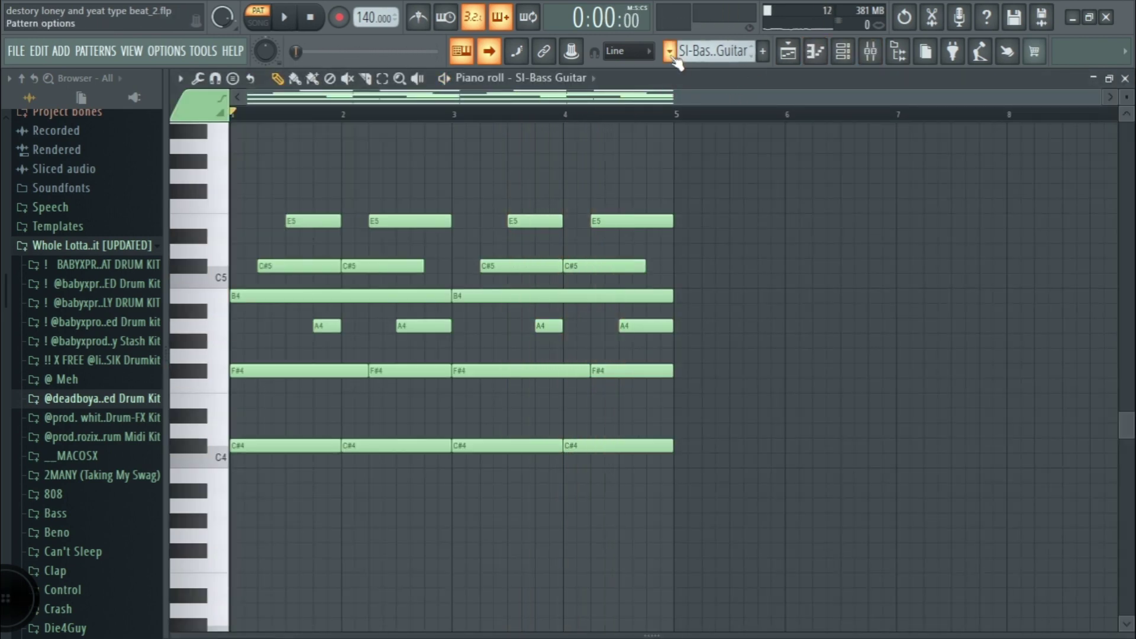
left_click(671, 52)
left_click(713, 73)
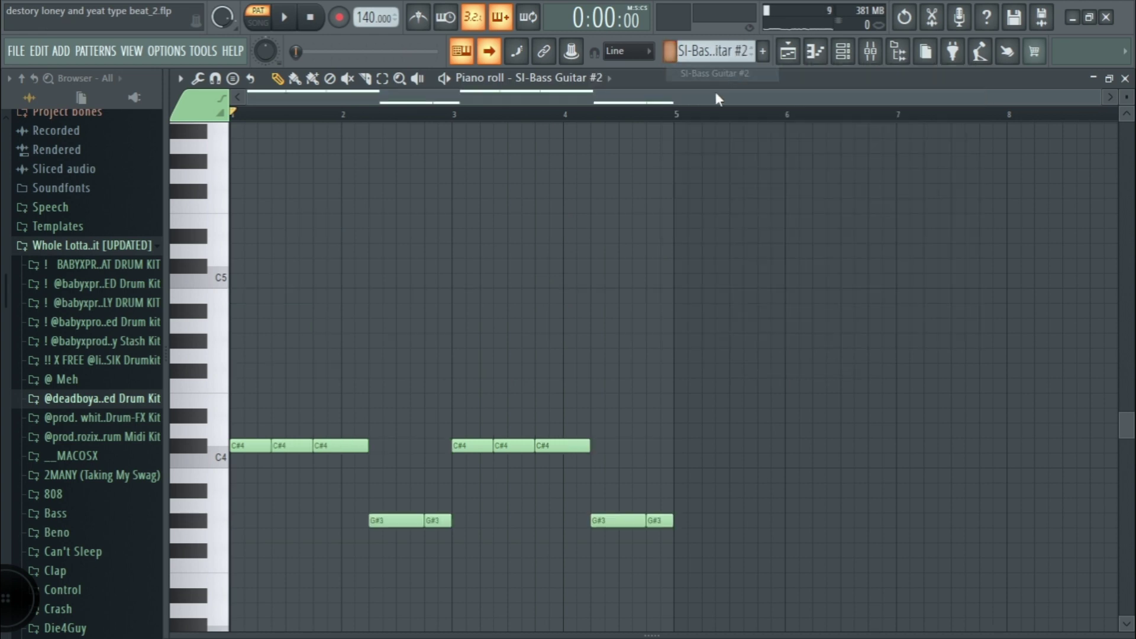
key("space")
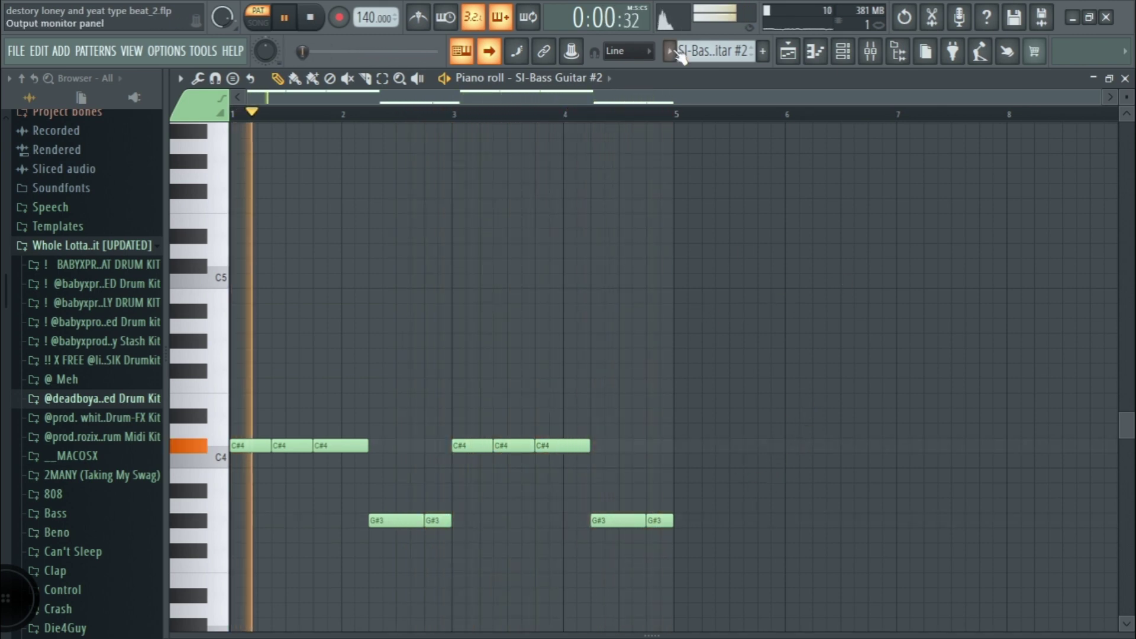
Step: Inspect the Fruity parametric EQ 2 on mixer track Insert 2 while the pattern plays
key("F9")
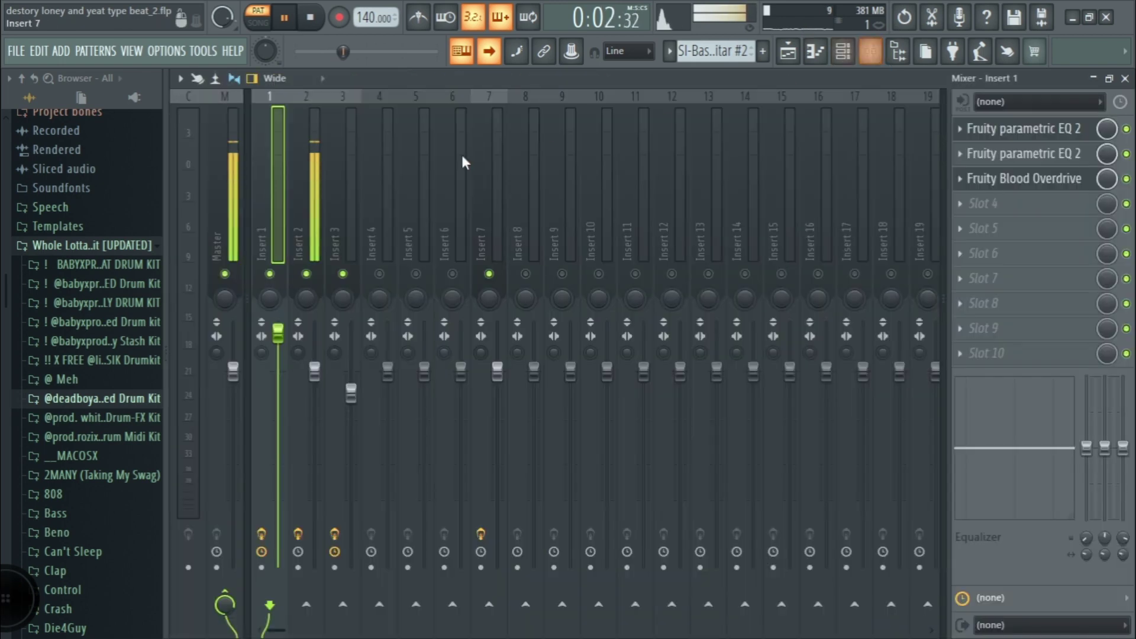
left_click(303, 179)
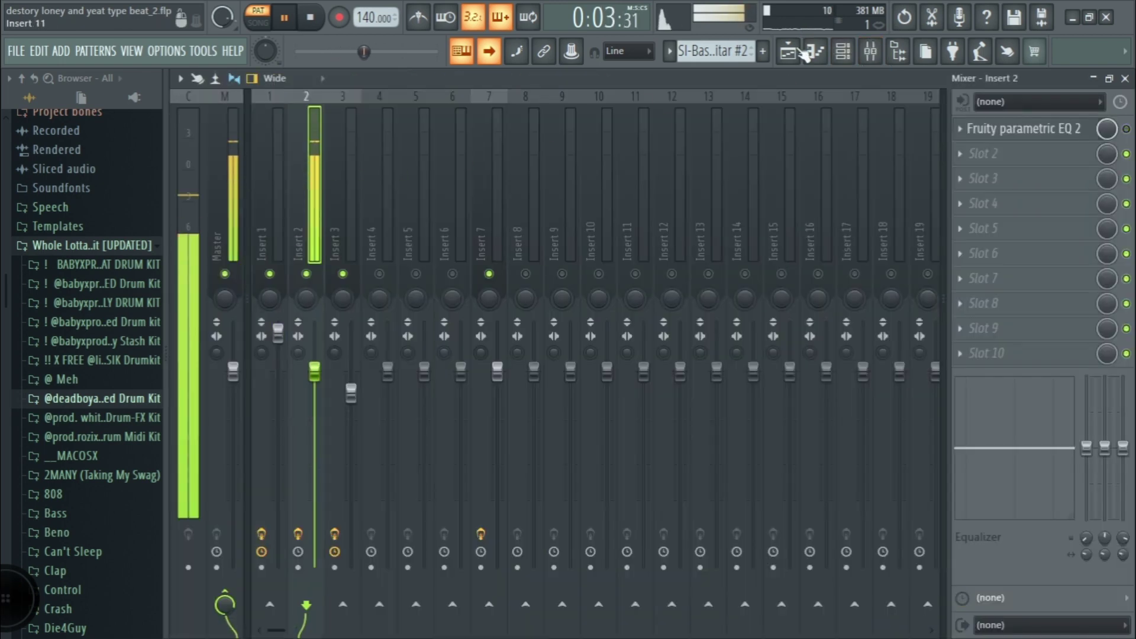
left_click(1126, 130)
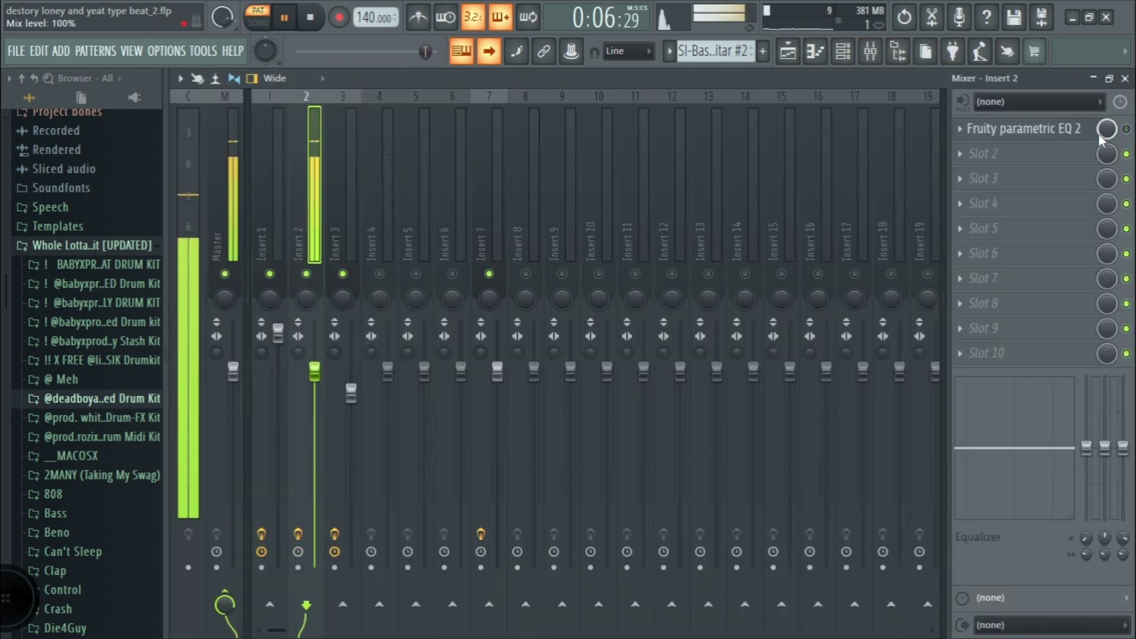
left_click(1077, 130)
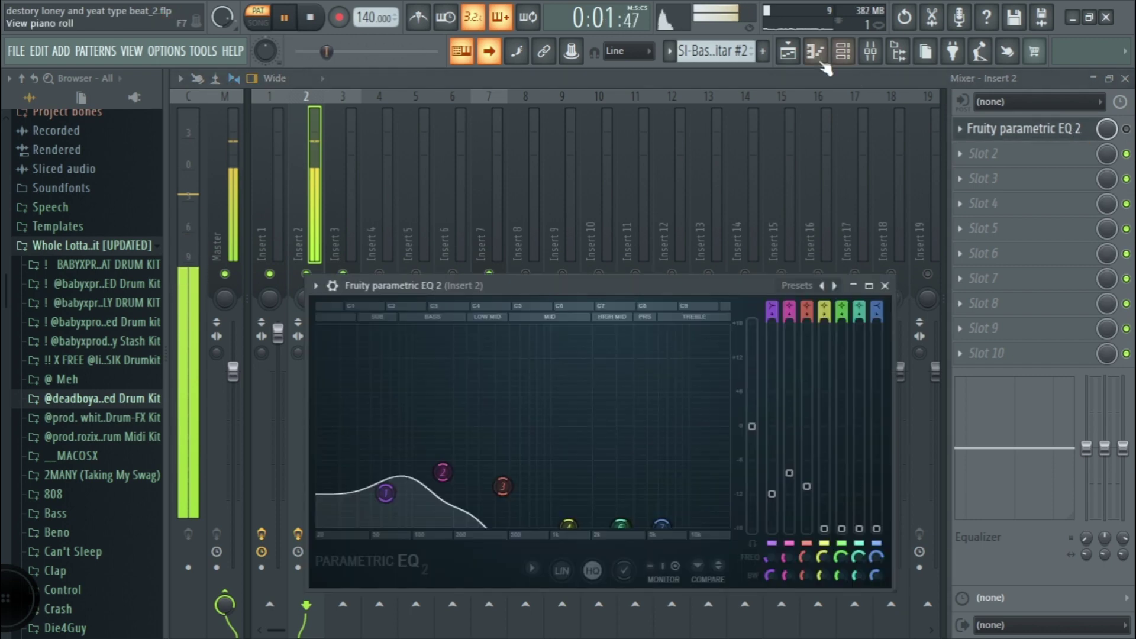
Step: Show and play the SI-Bass Guitar #3 pattern in the piano roll, dismiss the low-battery notice, and stop playback
left_click(817, 54)
key("space")
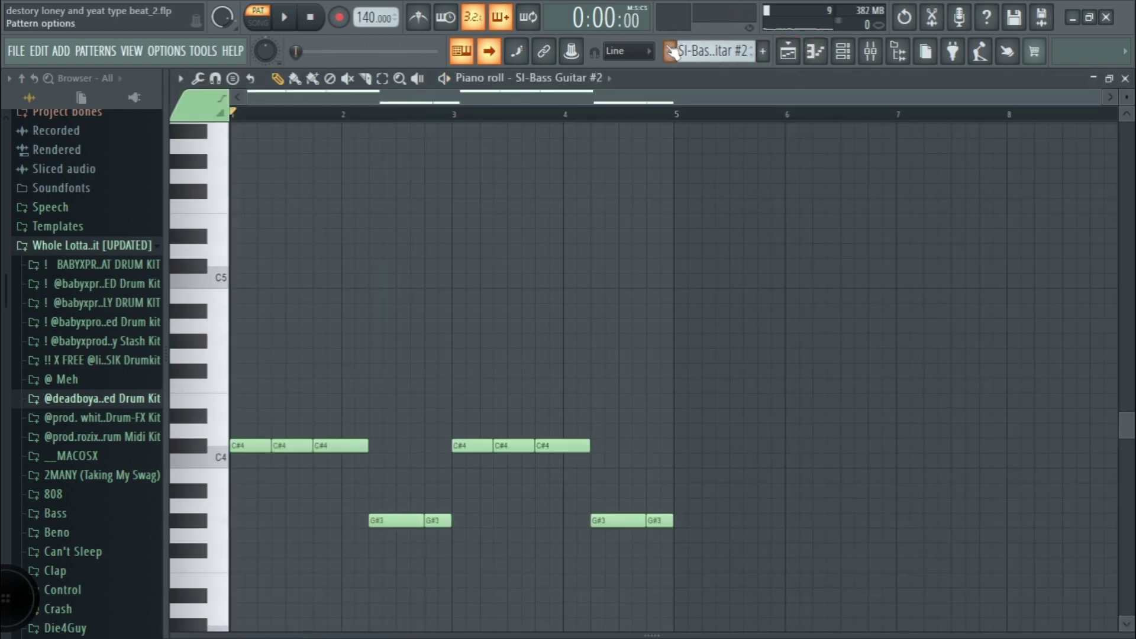
left_click(672, 52)
left_click(718, 105)
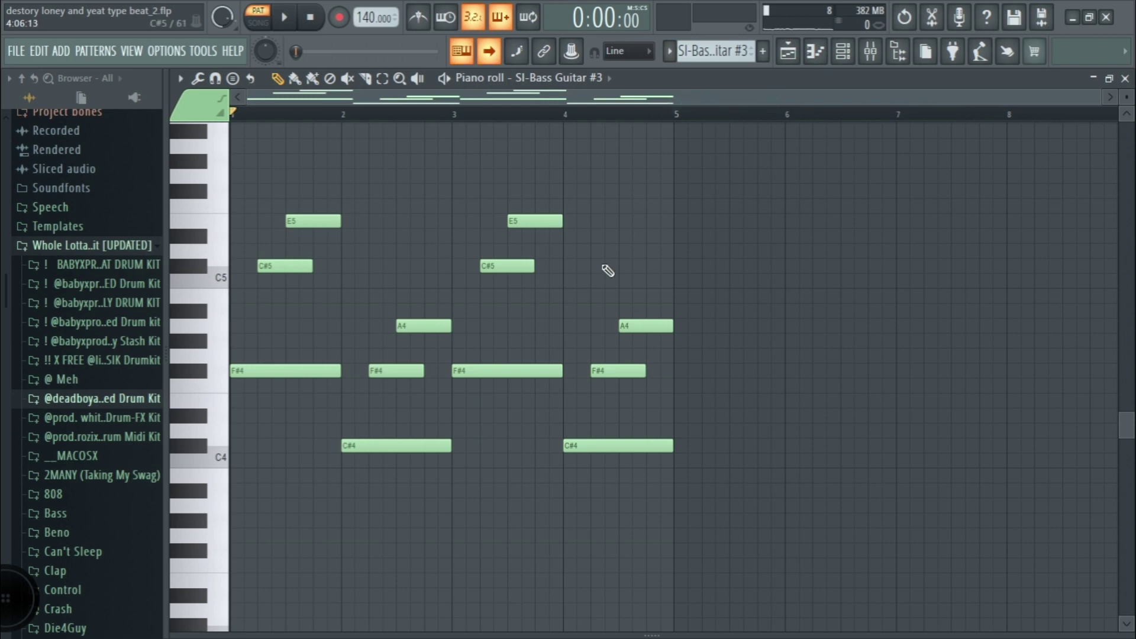
key("space")
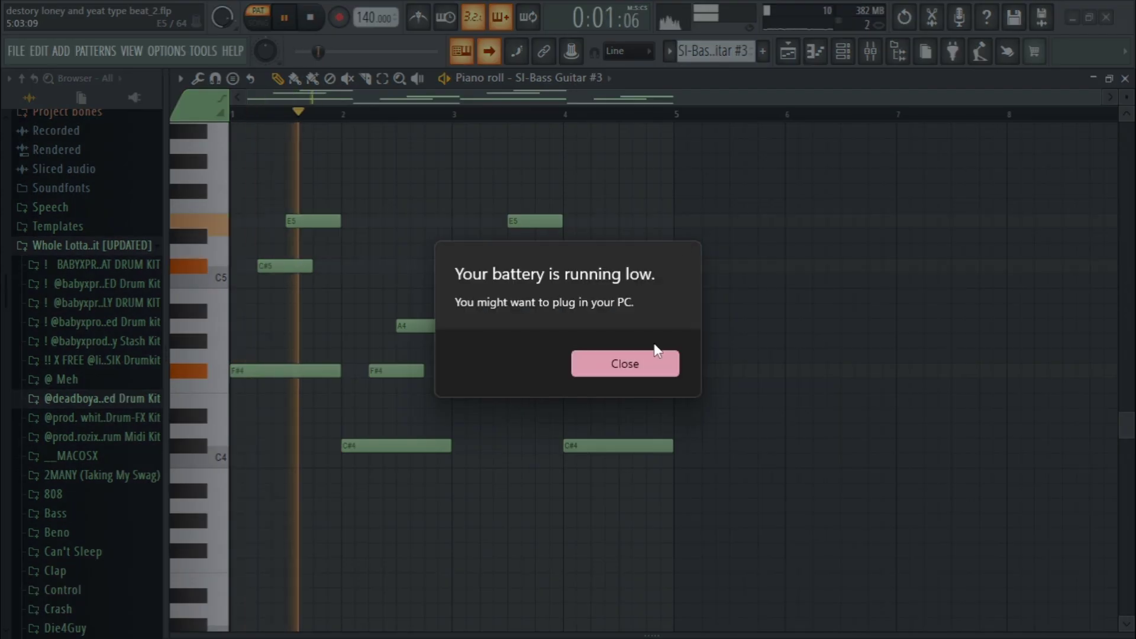
left_click(639, 373)
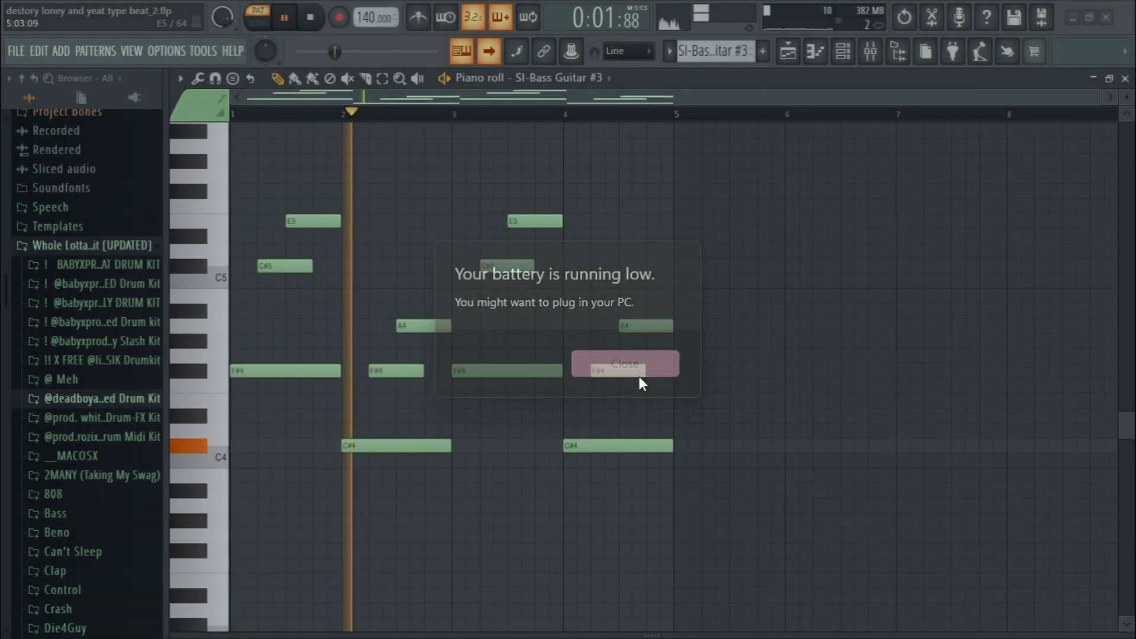
key("space")
Step: Switch to the Flamenco pattern, play it through, and stop playback
left_click(672, 56)
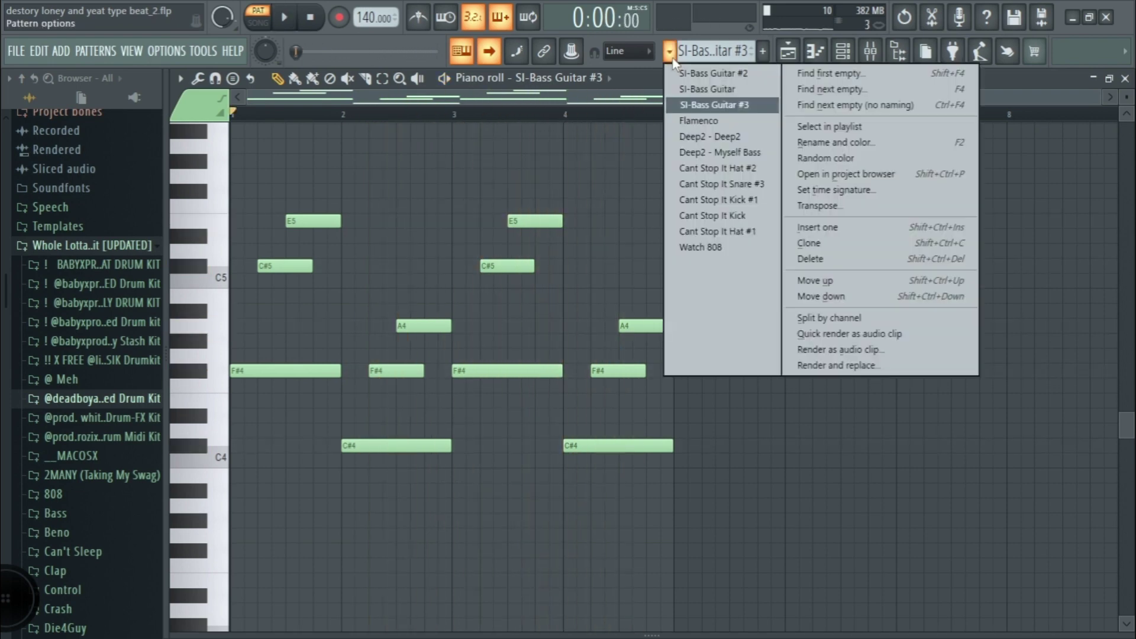
left_click(711, 126)
key("space")
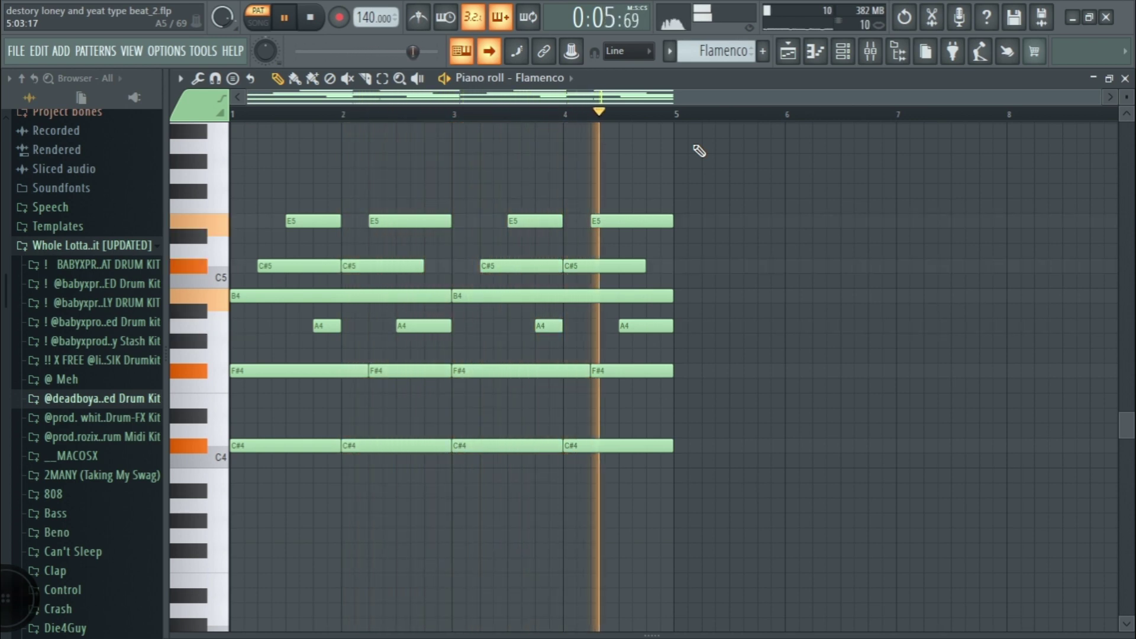
key("space")
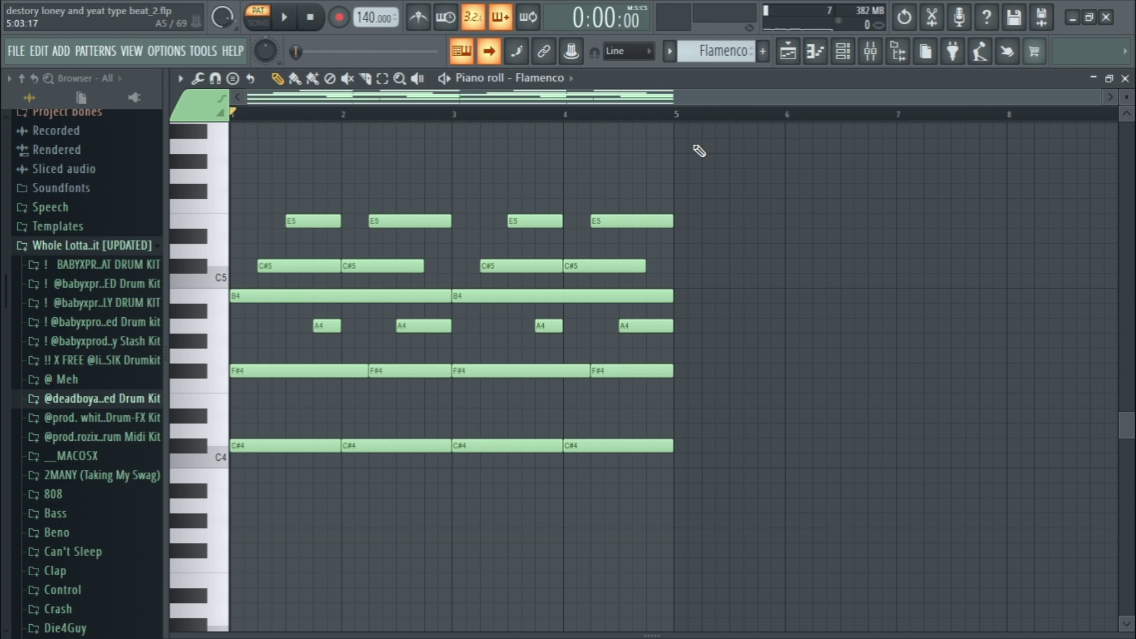
Step: Inspect the Flamenco and SI-Bass Guitar instruments from the channel rack, closing each plugin window
left_click(850, 59)
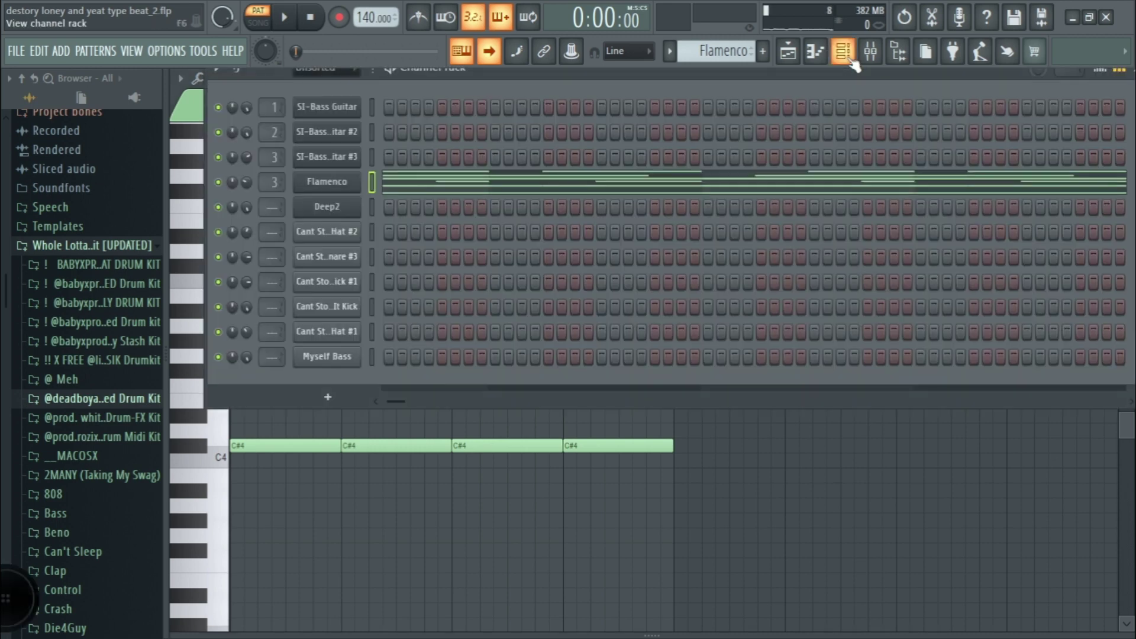
left_click(326, 186)
left_click_drag(363, 213, 361, 176)
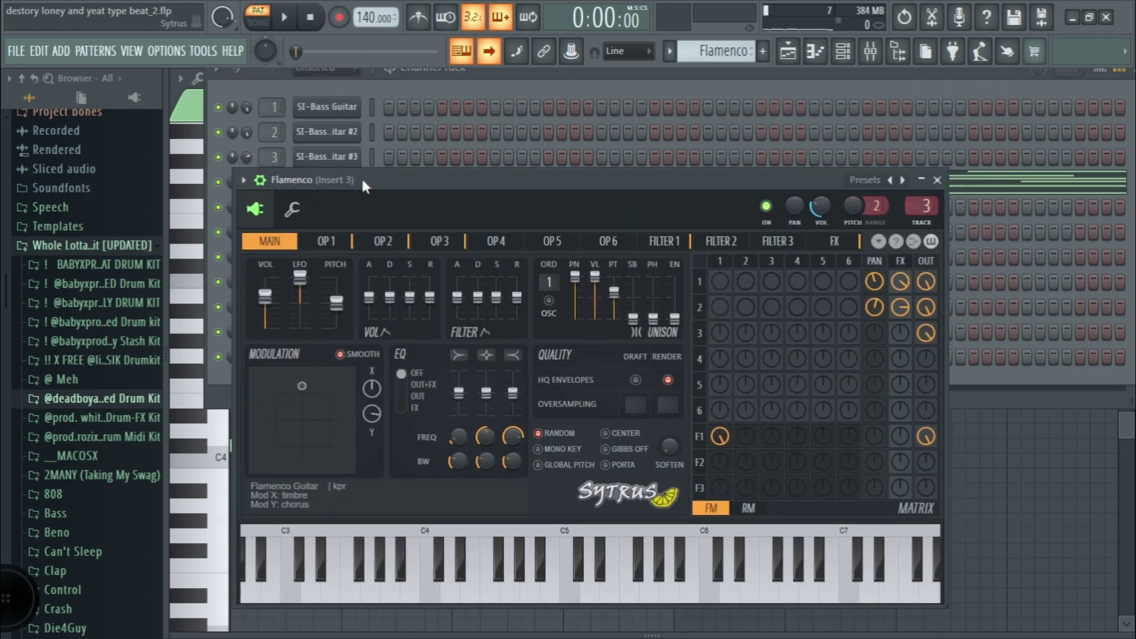
left_click(937, 180)
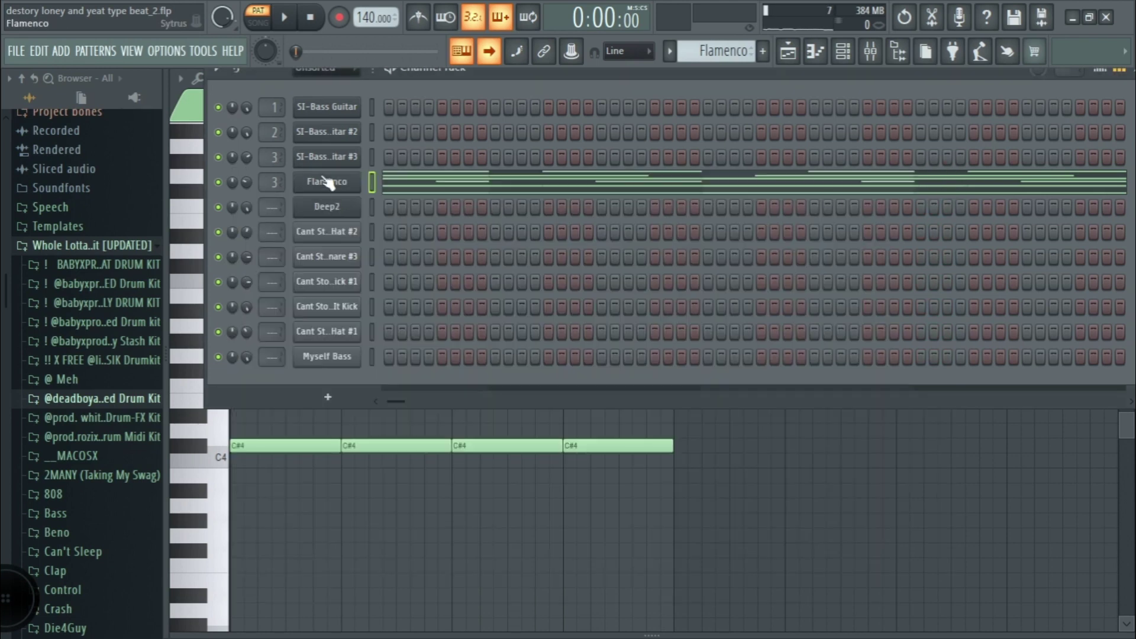
left_click(314, 119)
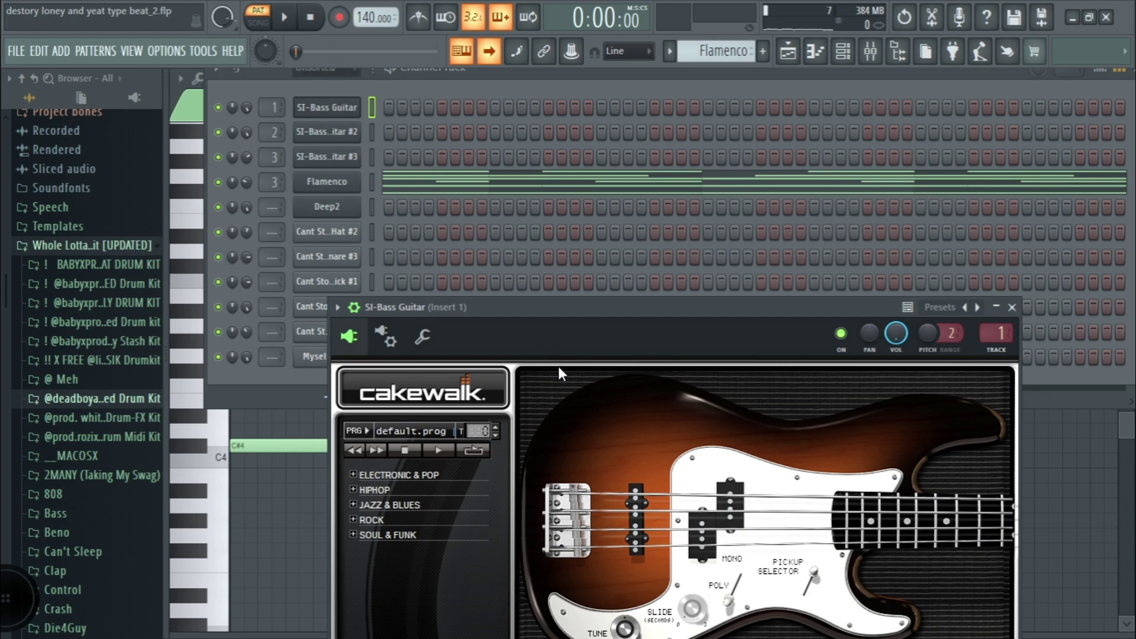
left_click(1011, 308)
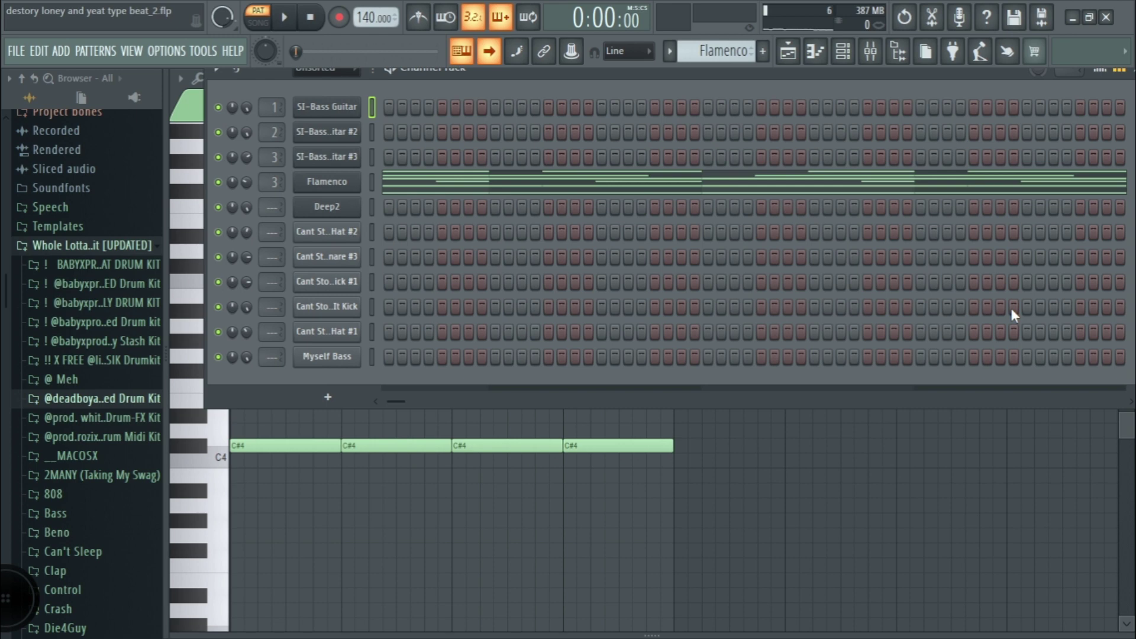
Step: Switch to the Deep2 - Deep2 pattern, show its notes in the piano roll, and play it
left_click(682, 51)
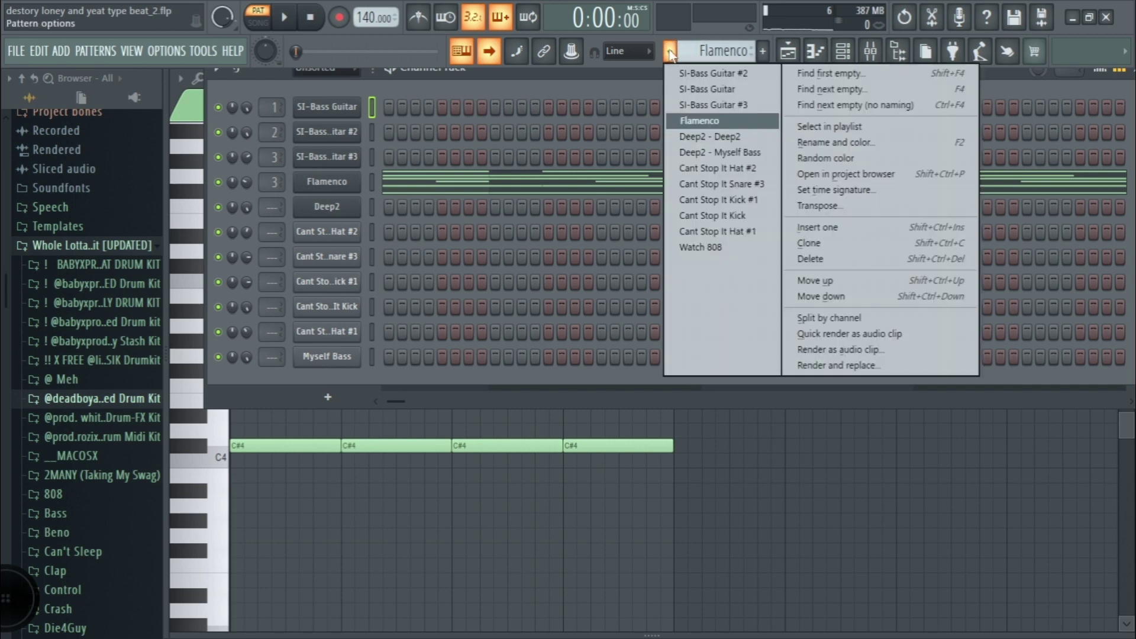
left_click(728, 133)
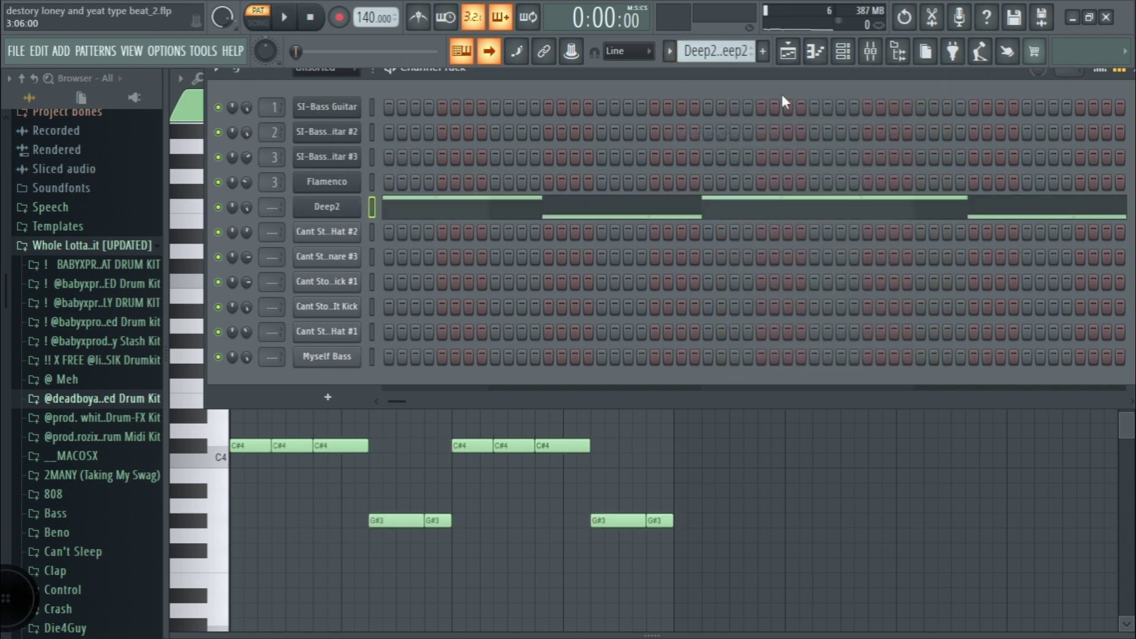
left_click(815, 51)
key("space")
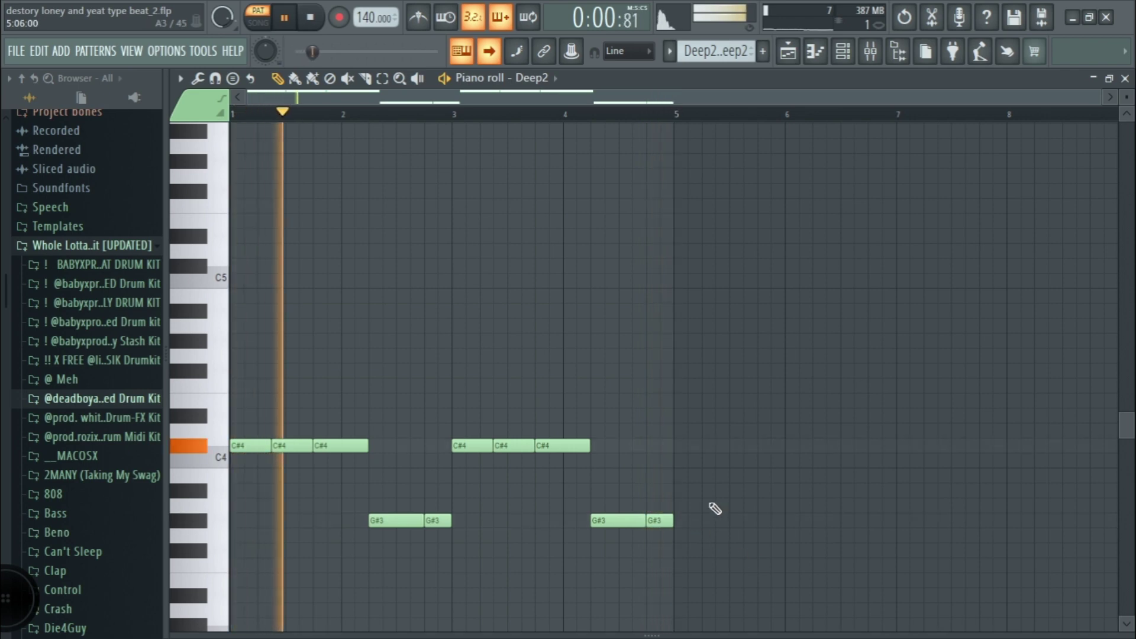
Step: Shorten the first G#3 note in bar 2 of the Deep2 pattern and fill the gap with a short extra G#3 note
scroll(532, 537, "up", 3)
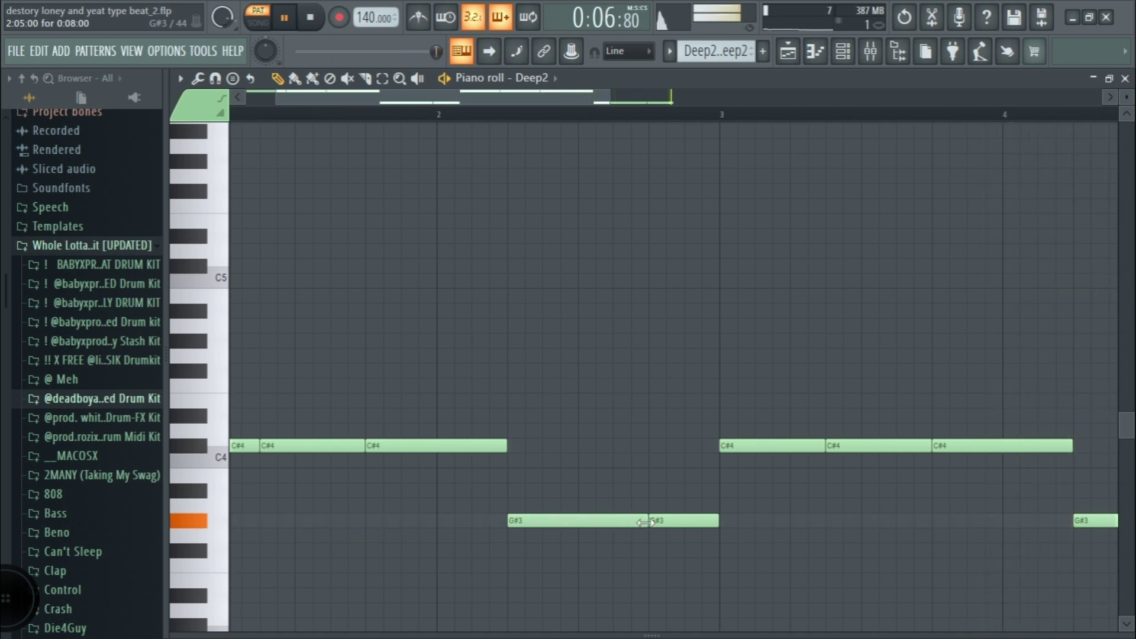
left_click_drag(645, 521, 595, 521)
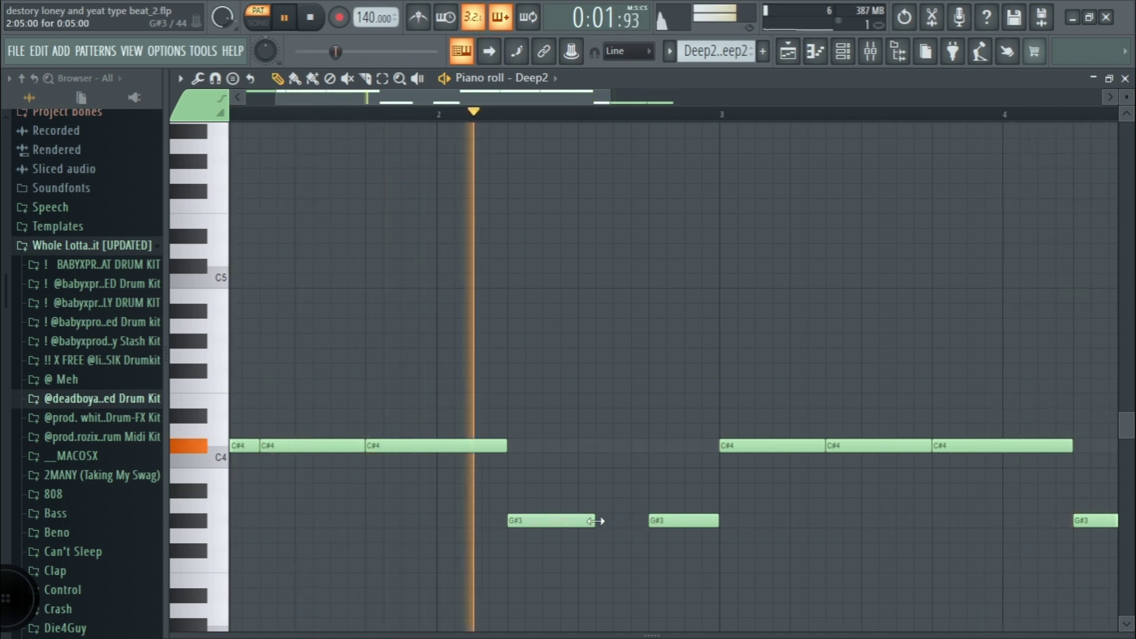
key("space")
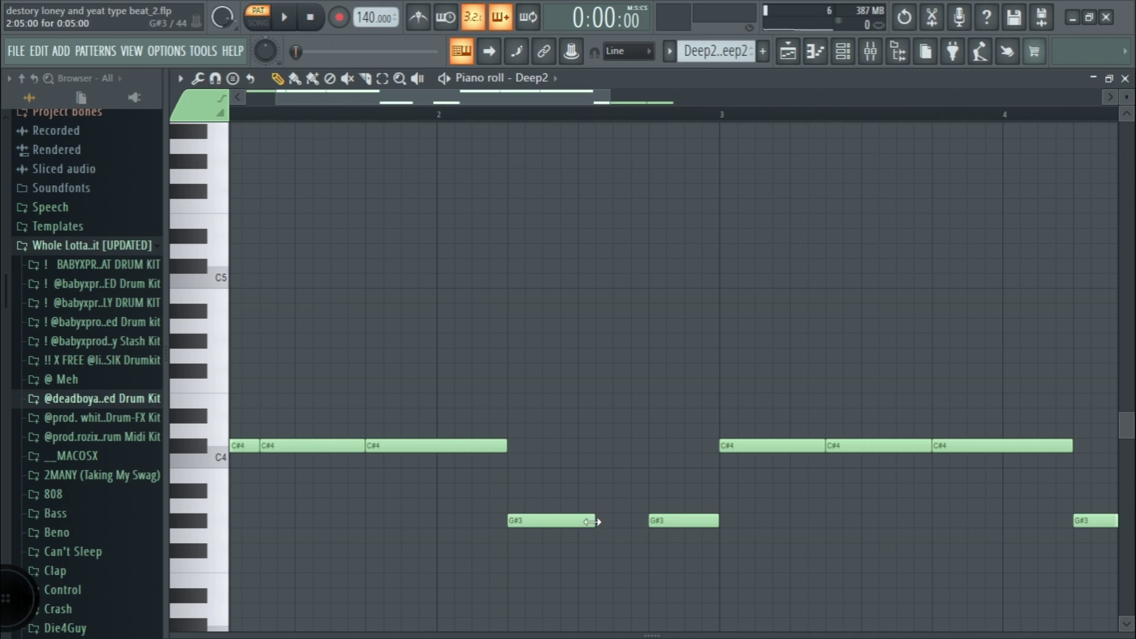
left_click(617, 535)
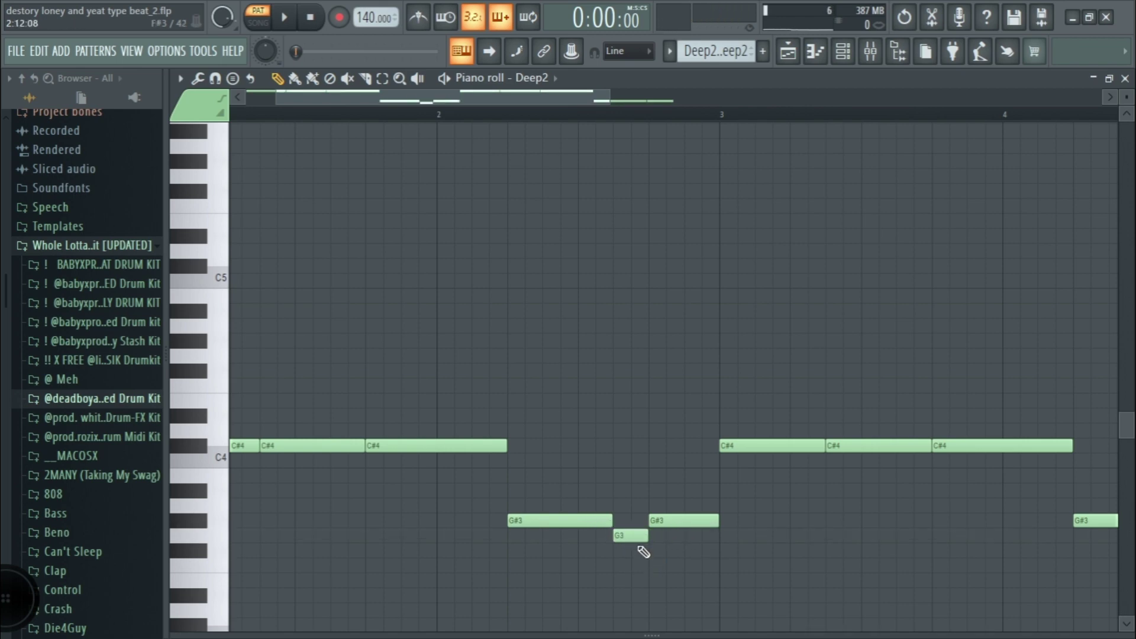
left_click_drag(633, 528, 634, 521)
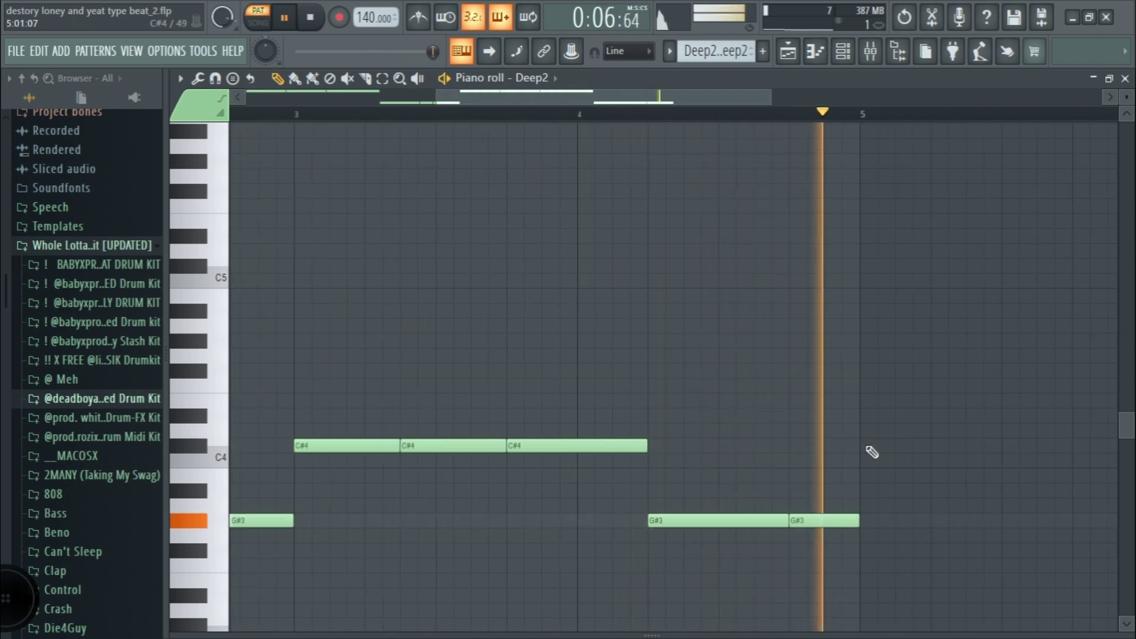
Step: Replace the notes in bars 3 and 4 with a pasted copy of bars 1 and 2, and stop playback
scroll(870, 451, "down", 3, "ctrl")
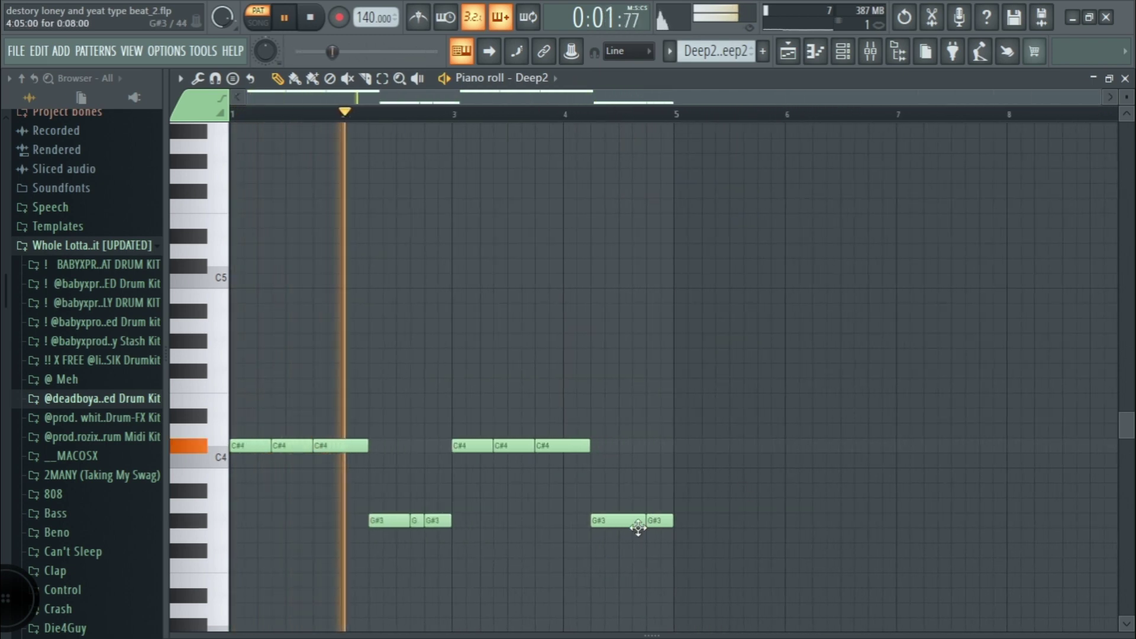
right_click(659, 521)
right_click(616, 520)
right_click(562, 445)
right_click(471, 446)
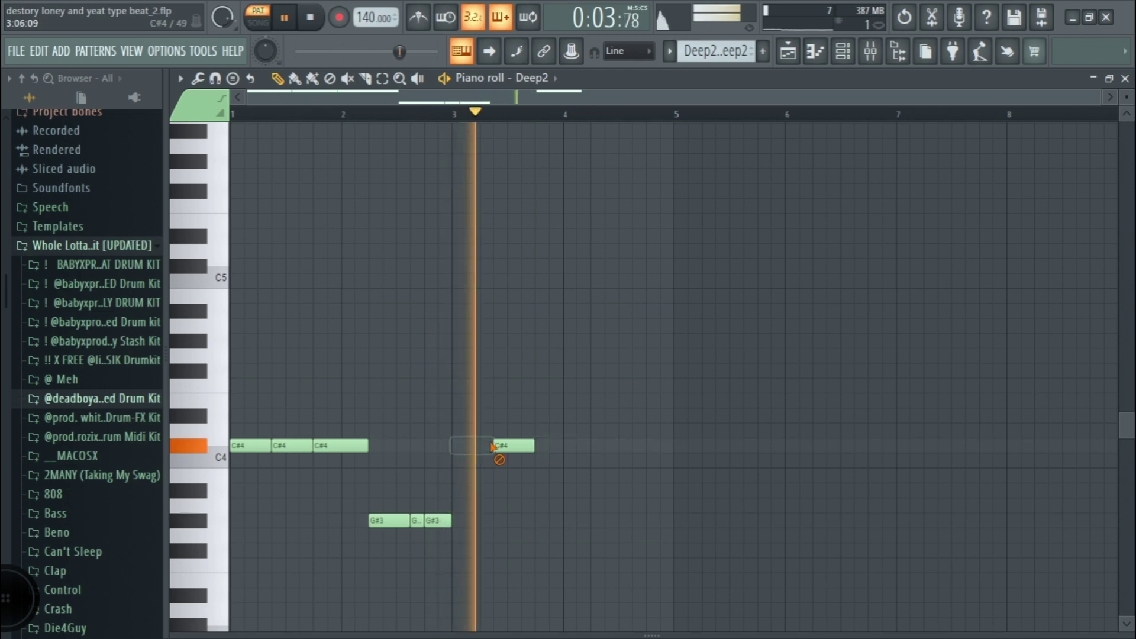
right_click(513, 445)
key("ctrl+v")
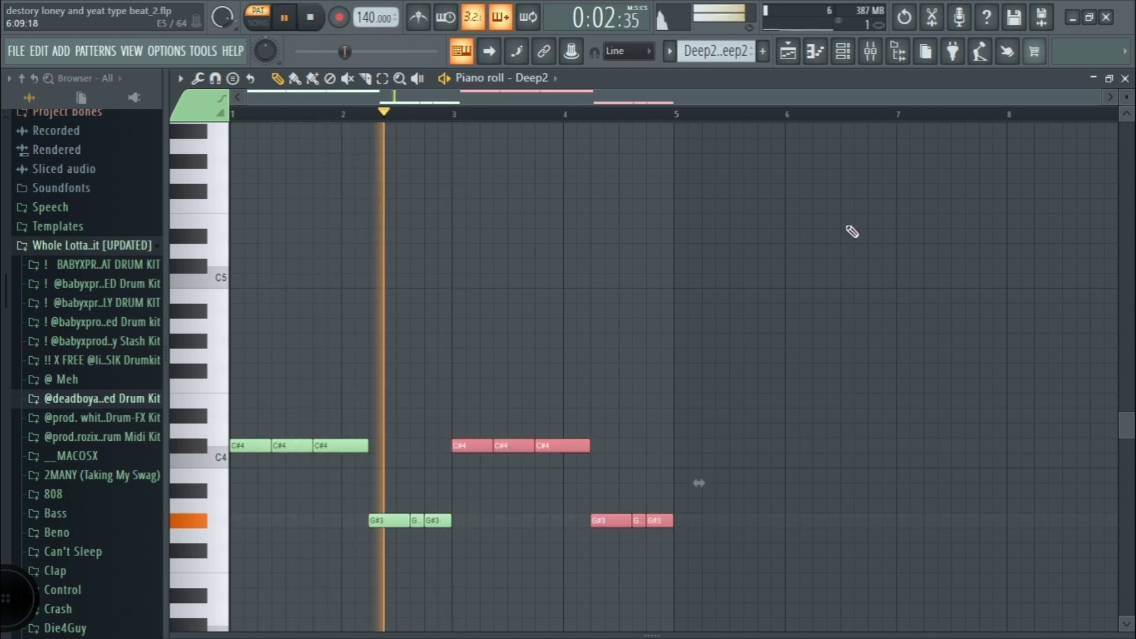
key("space")
Step: Switch to the Deep2 - Myself Bass pattern, play it through, and stop playback
left_click(683, 52)
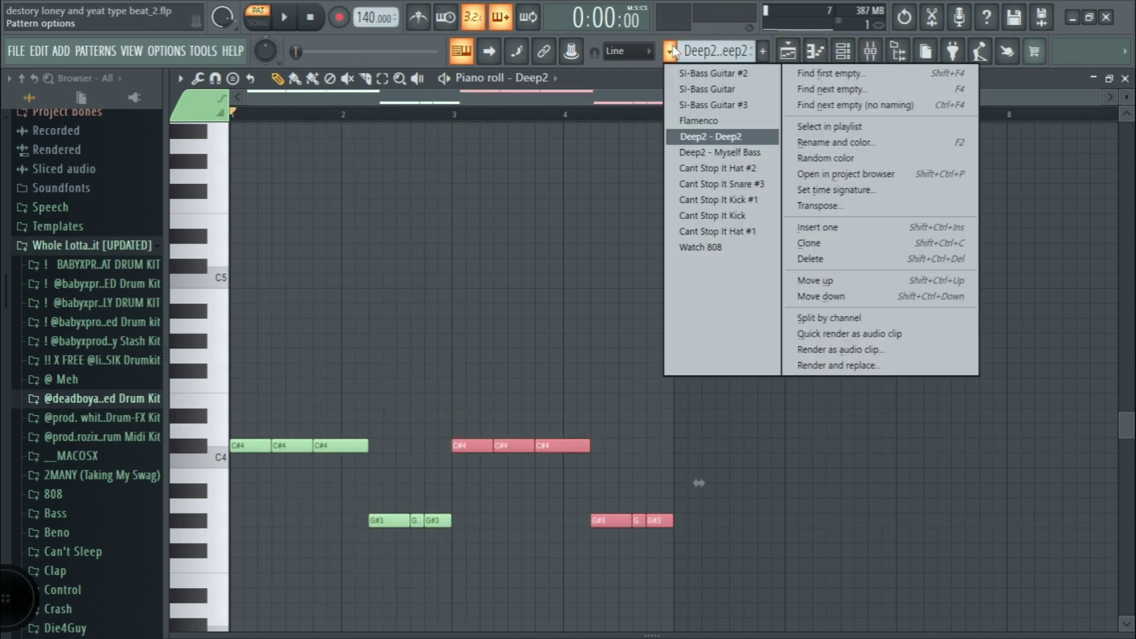
left_click(737, 149)
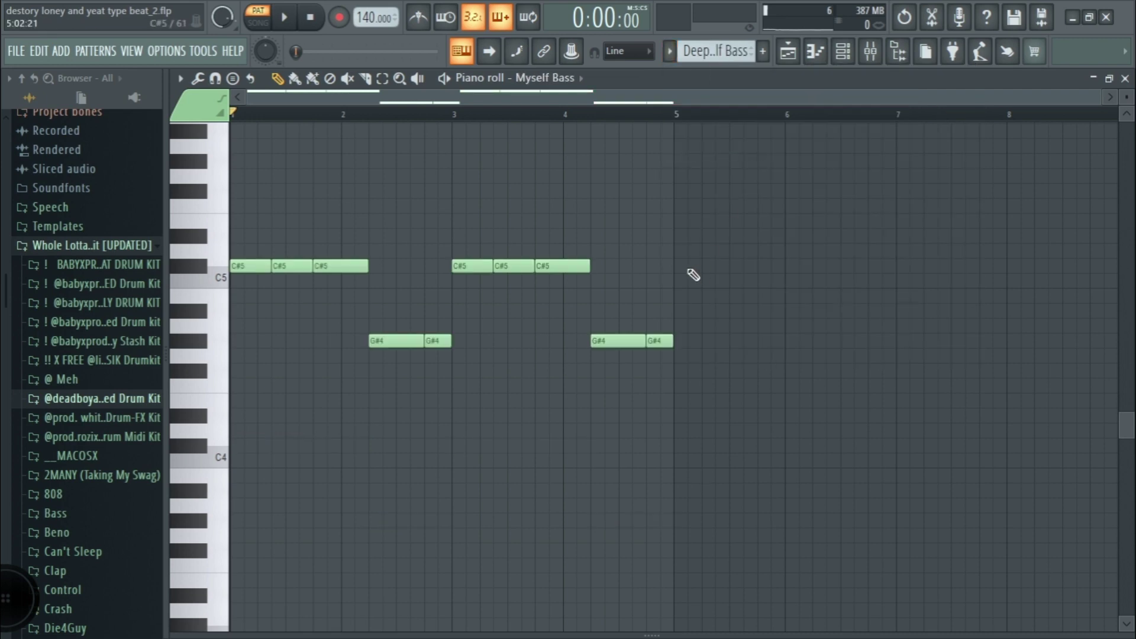
key("space")
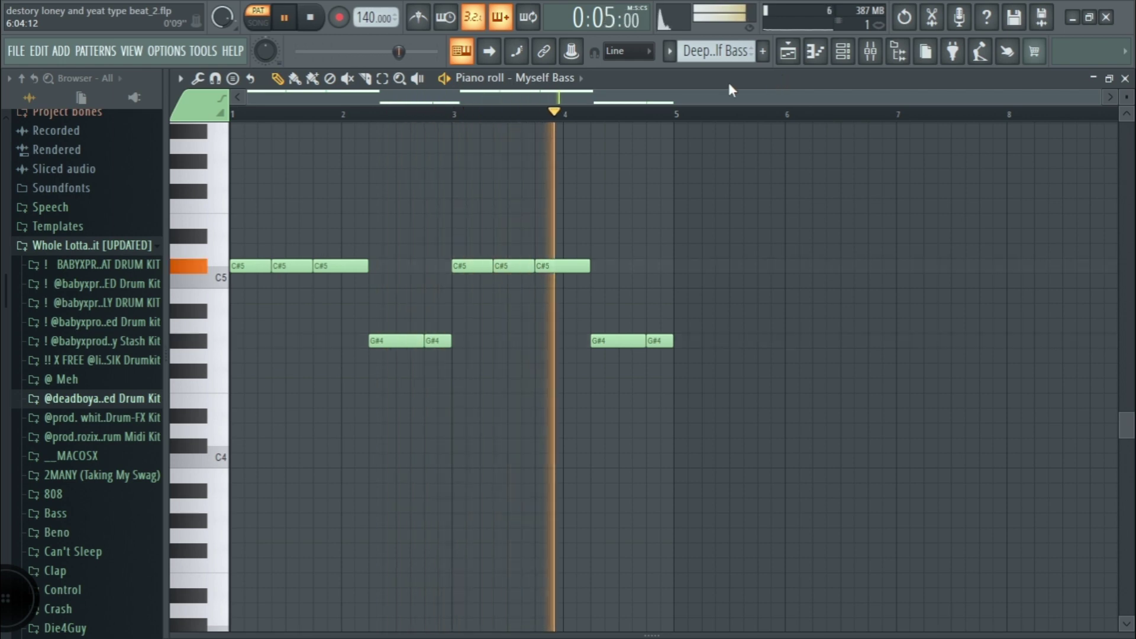
key("space")
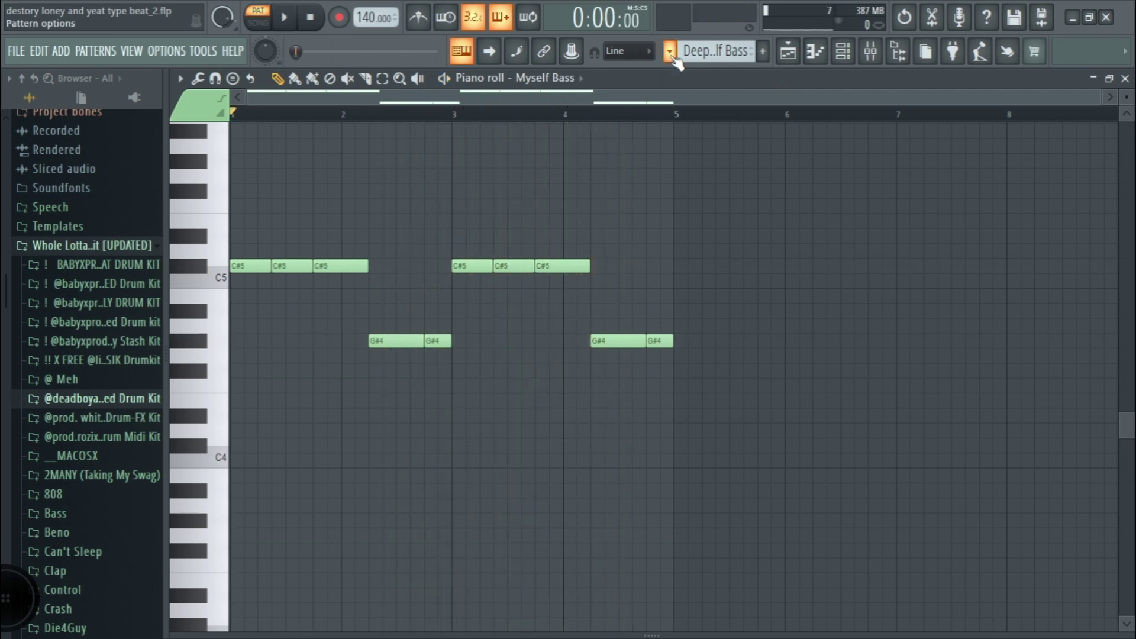
left_click(669, 50)
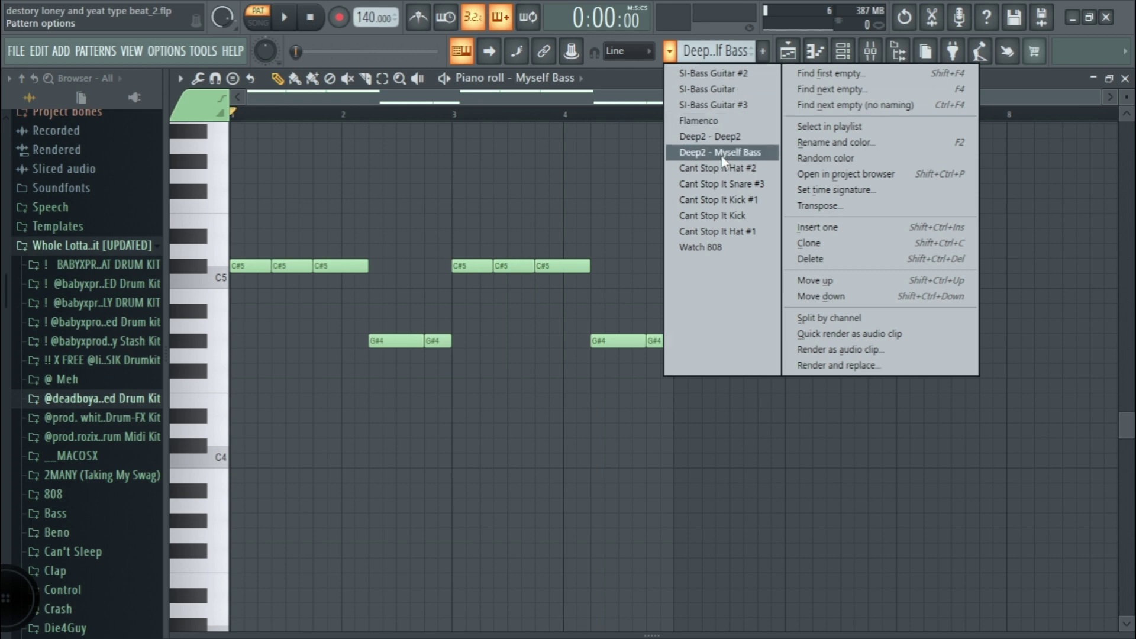
key("Escape")
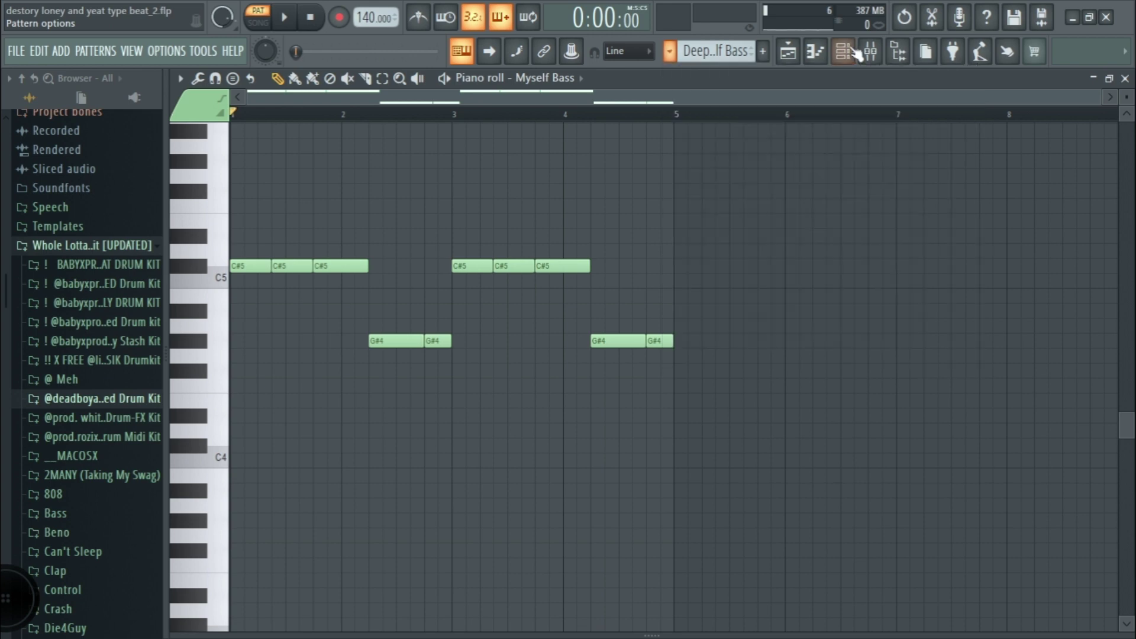
Step: Display all channels in the channel rack and inspect the Myself Drum Loop audio clip's settings, closing its window
key("F6")
left_click(339, 70)
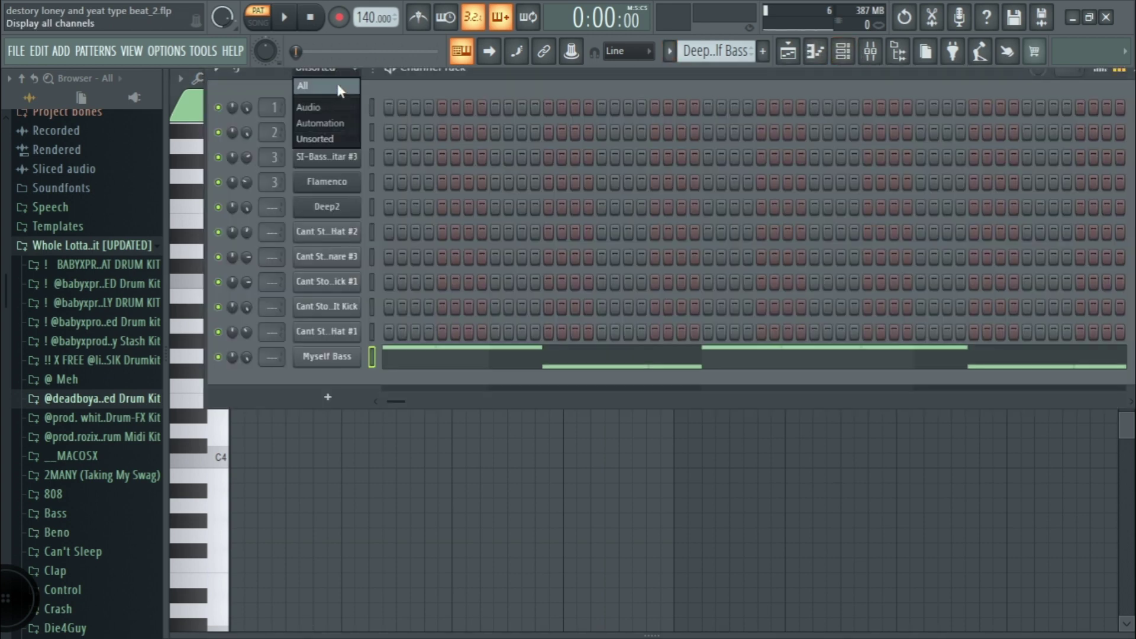
left_click(340, 89)
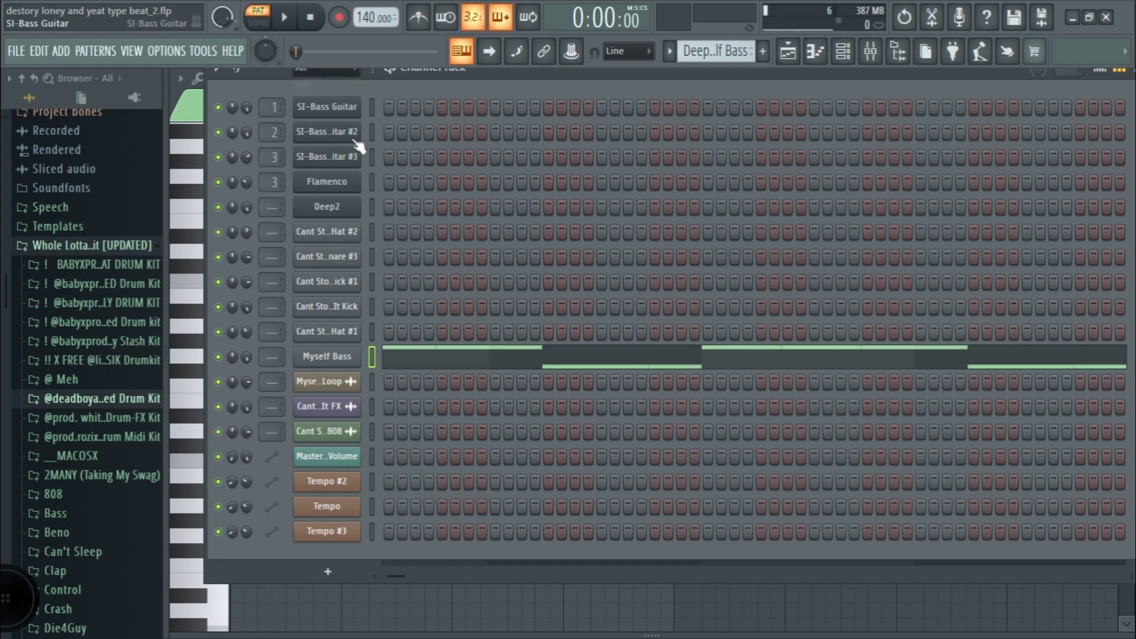
left_click(354, 389)
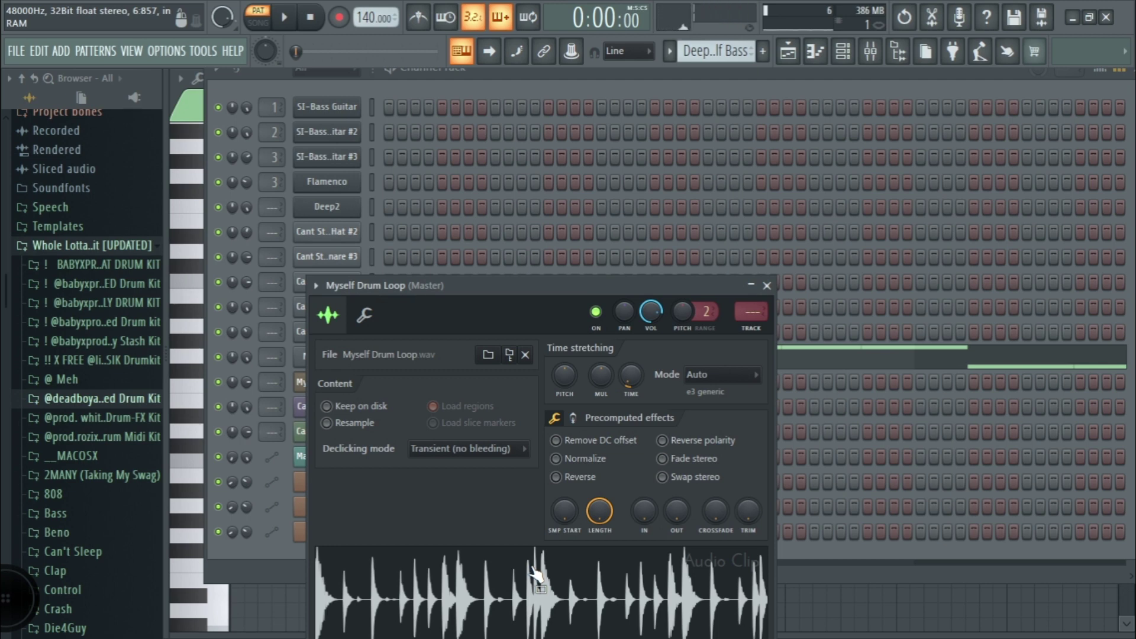
left_click(766, 286)
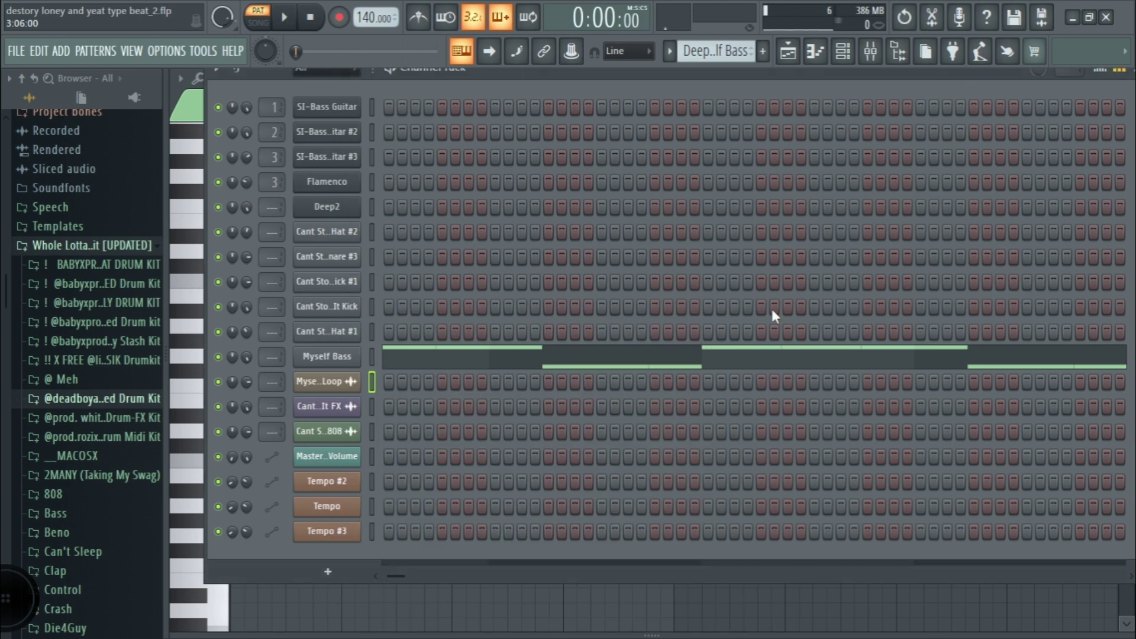
Step: Play the Cant Stop It Hat #1 pattern followed by the Cant Stop It Kick pattern, and stop playback
left_click(679, 52)
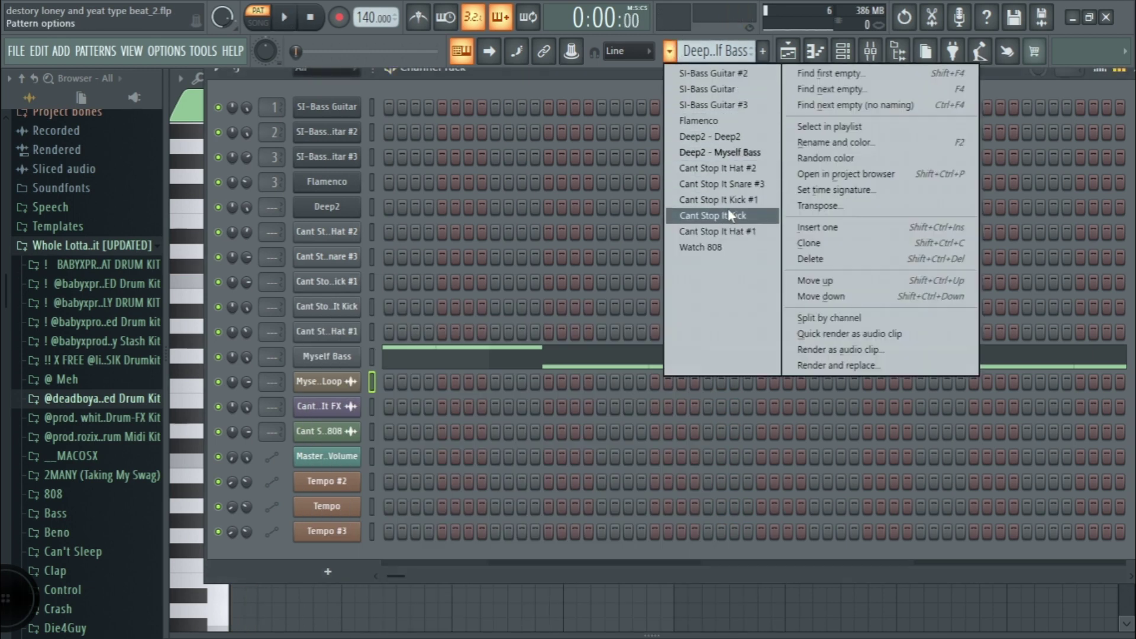
left_click(718, 232)
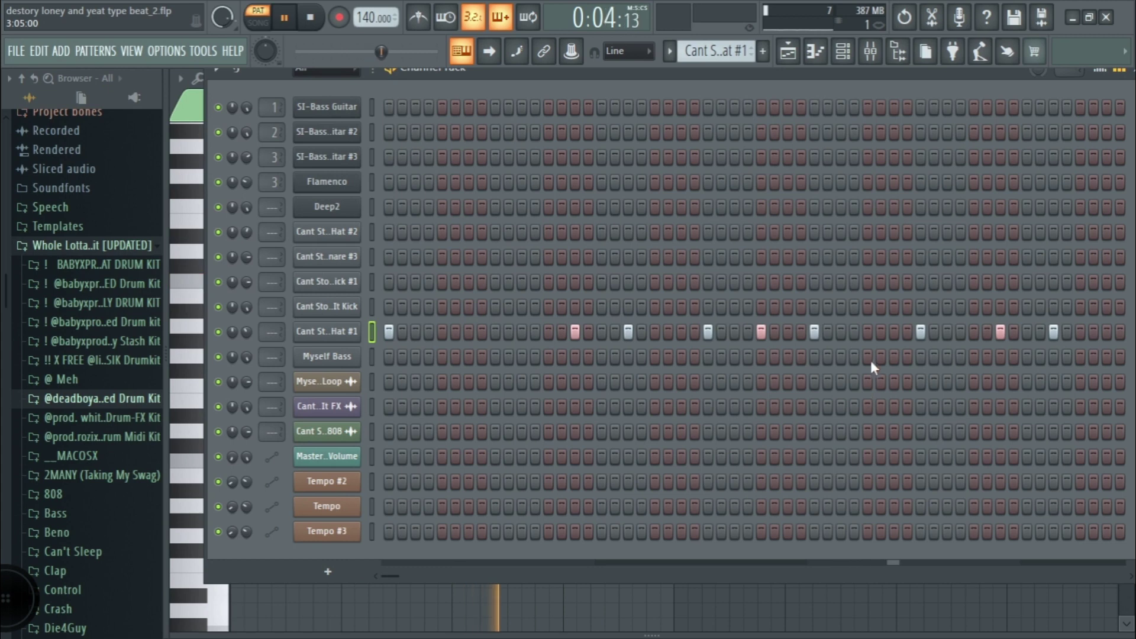
left_click(669, 52)
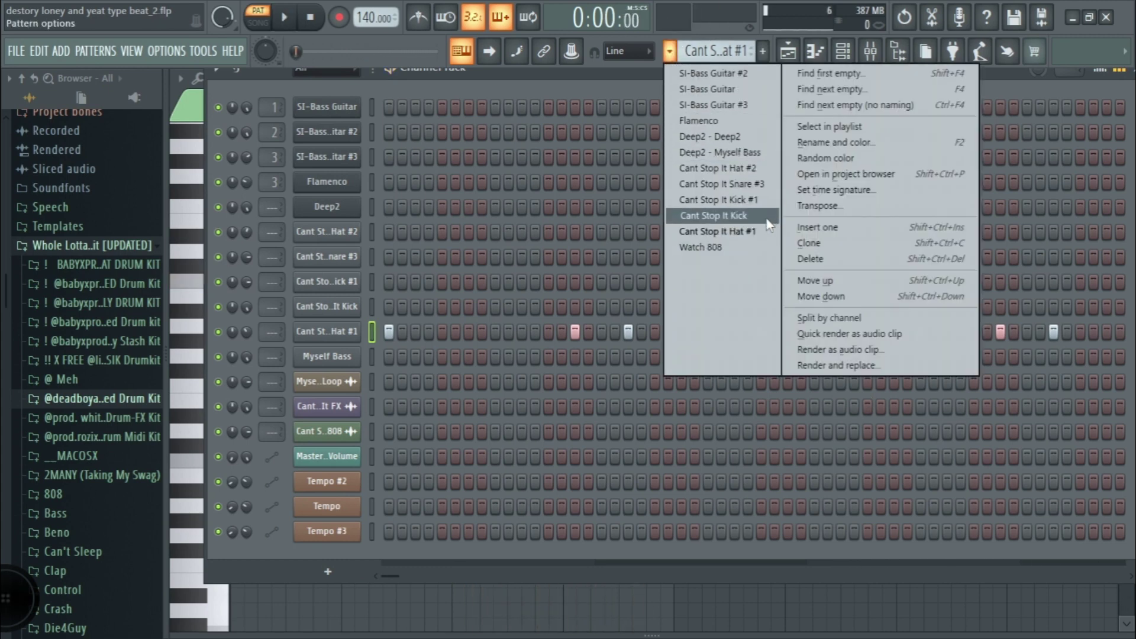
left_click(713, 215)
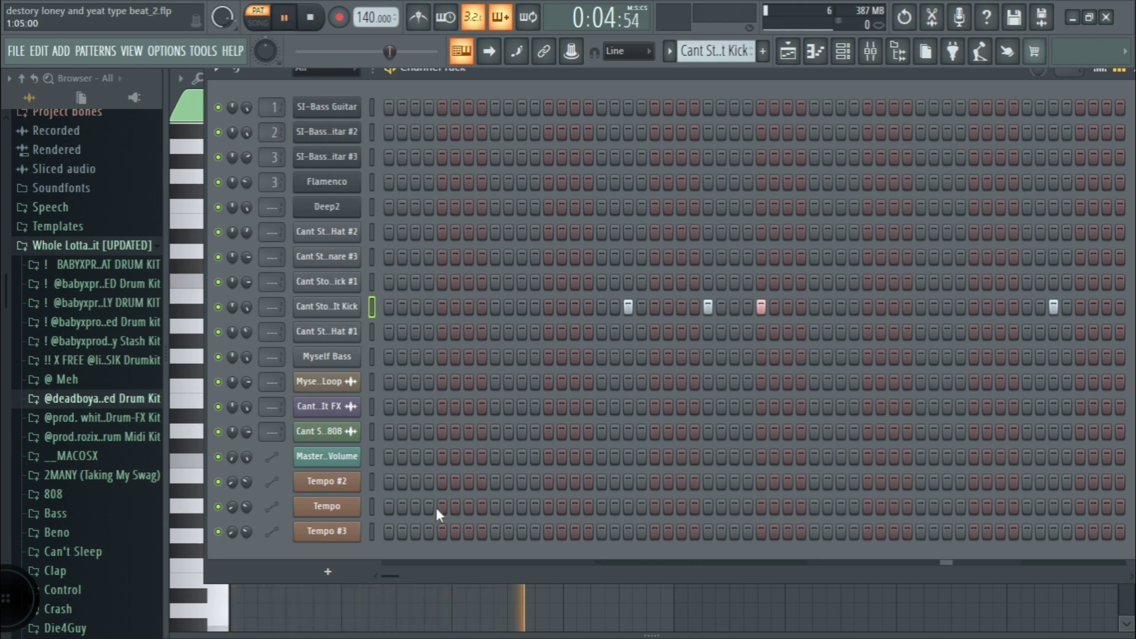
left_click(497, 43)
key("space")
Step: Play the Cant Stop It Kick #1 pattern and enable Ping pong loop in its sampler settings, closing the window
left_click(669, 52)
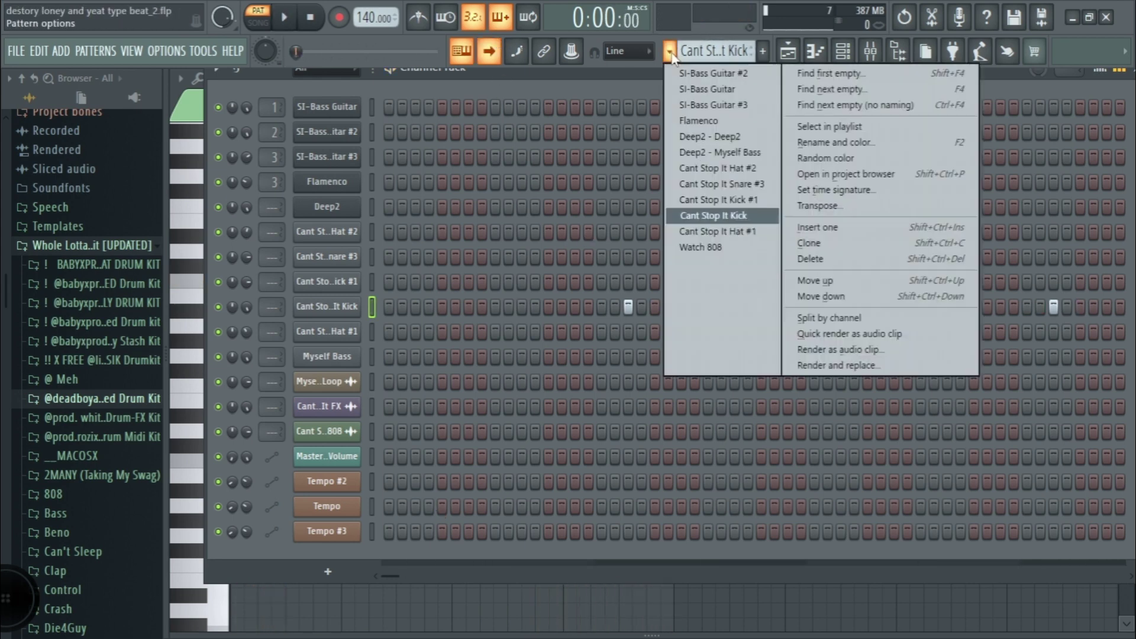
left_click(756, 202)
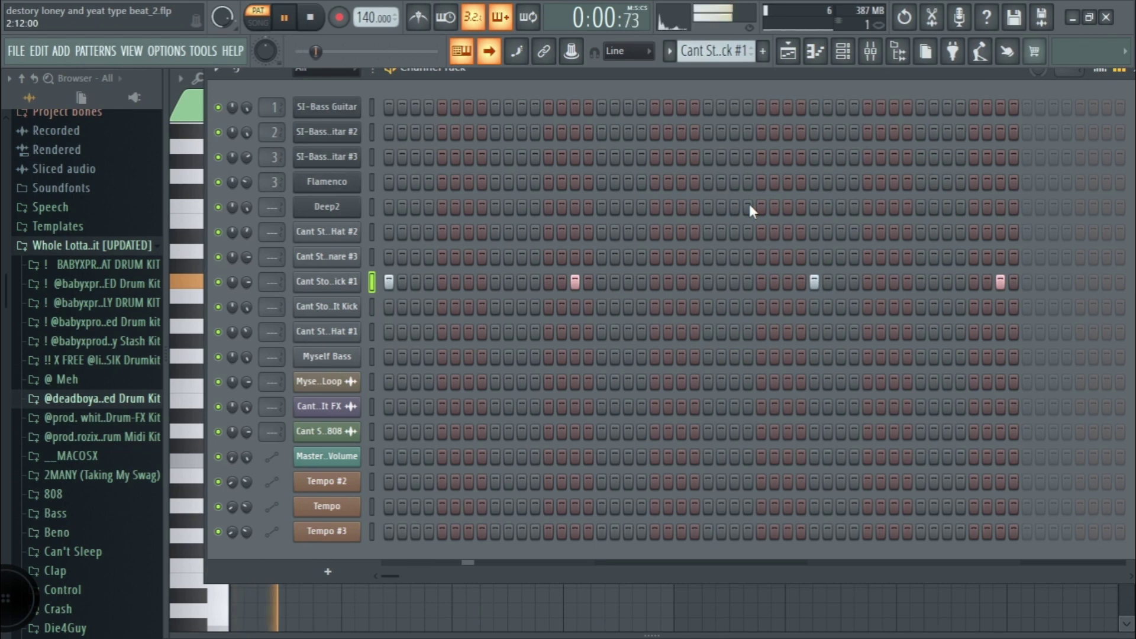
left_click(355, 283)
left_click(302, 391)
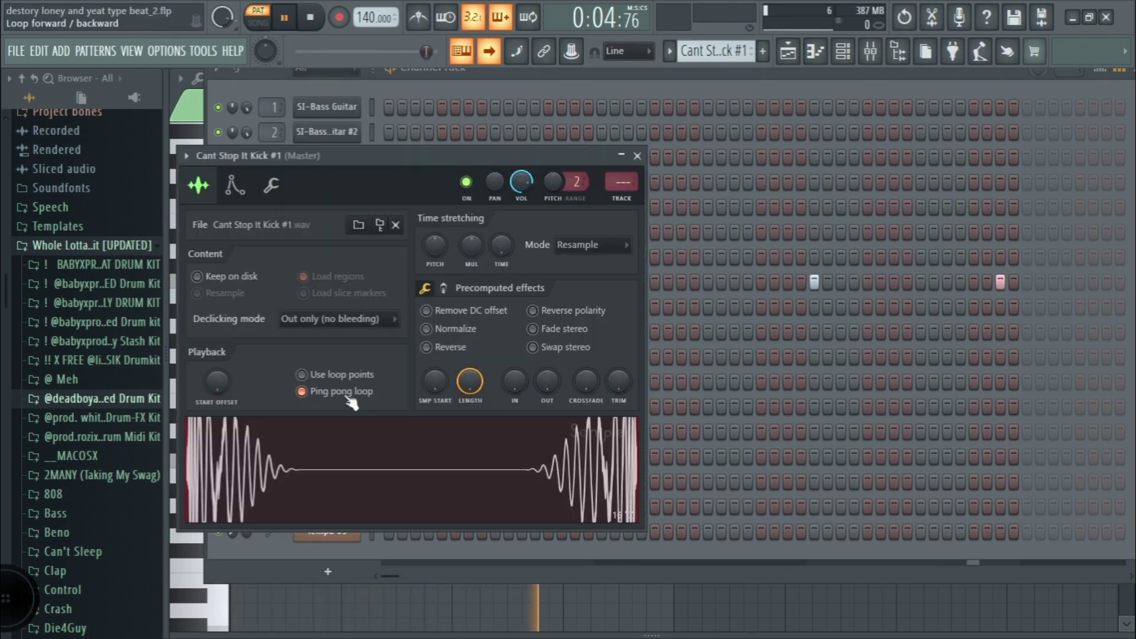
left_click(637, 155)
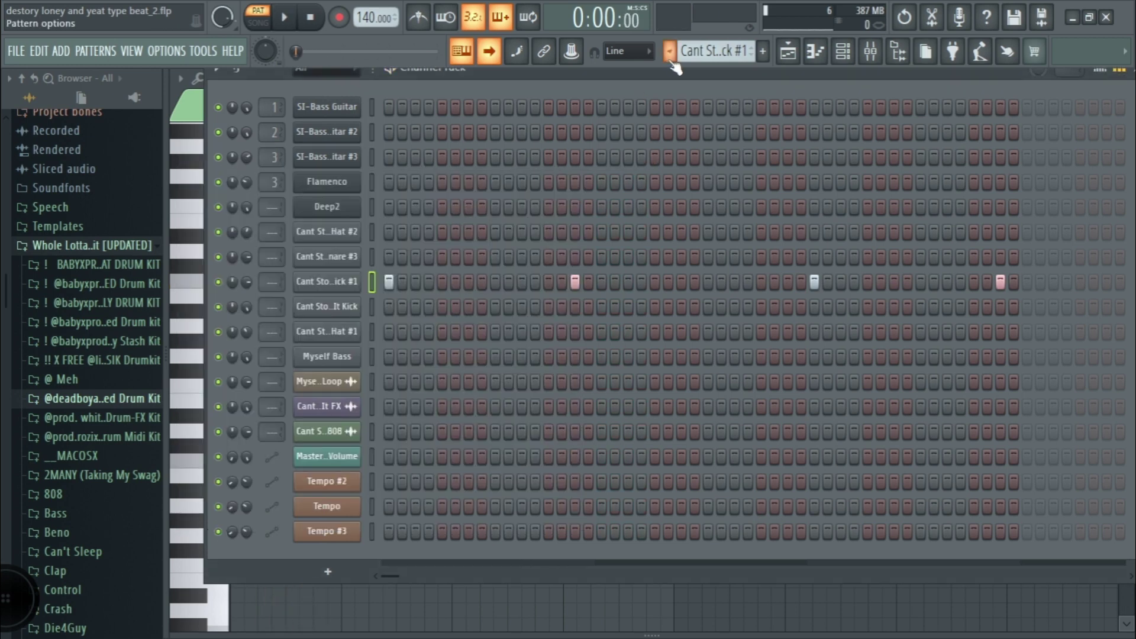
Step: Switch to the Cant Stop It Snare #3 pattern, play it through, and stop playback
left_click(669, 53)
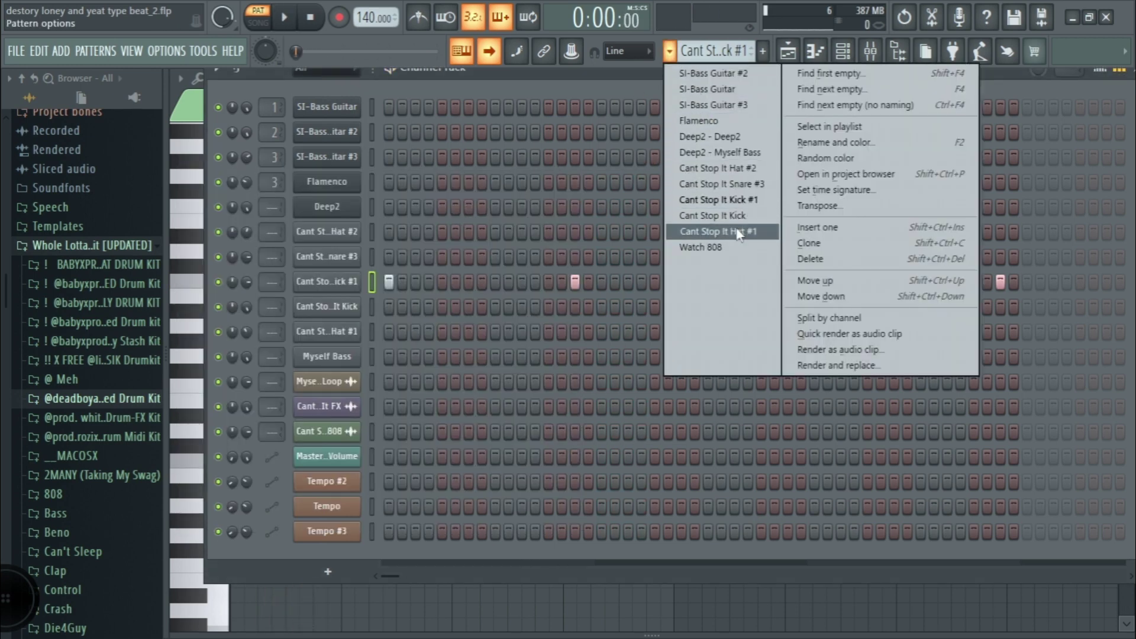
left_click(757, 186)
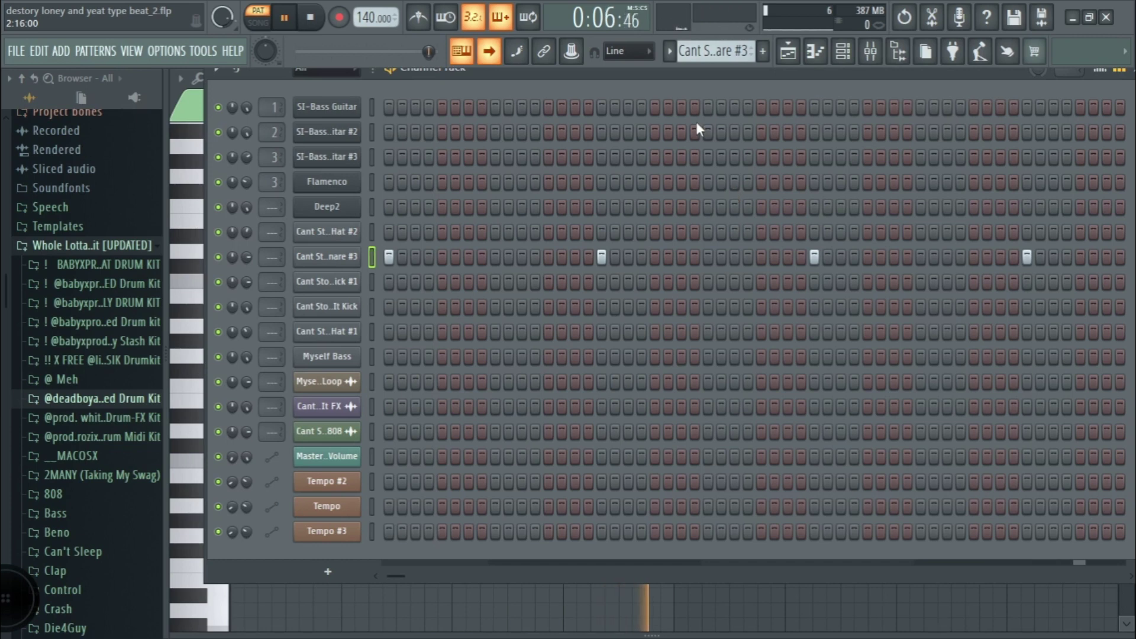
key("space")
Step: Switch to the Cant Stop It Hat #2 pattern, play it, and stop playback
left_click(669, 51)
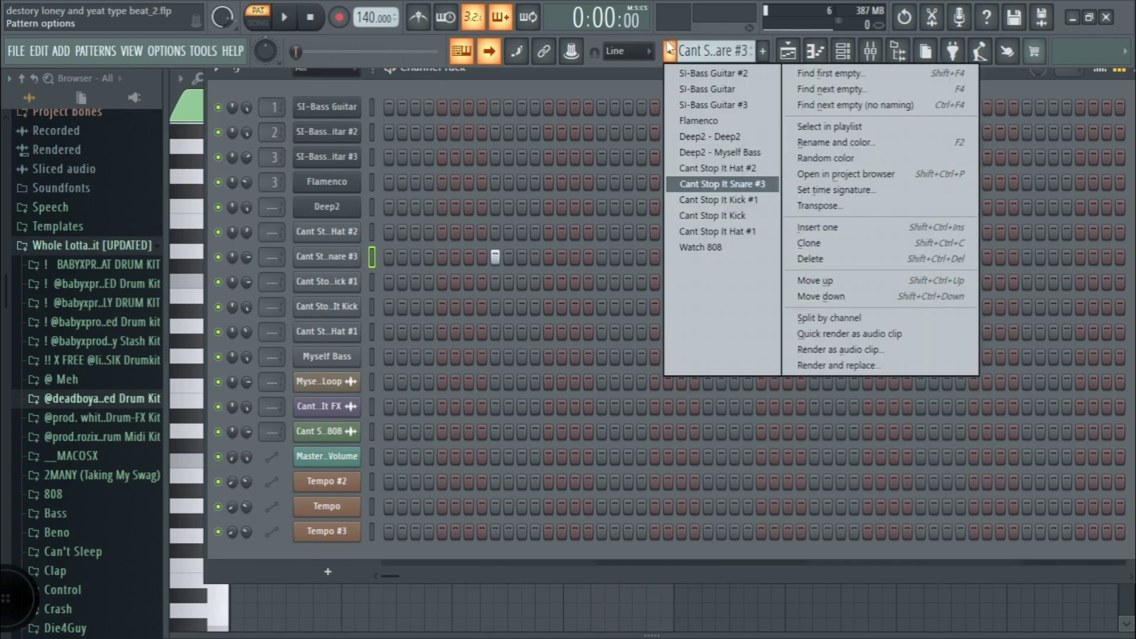
left_click(724, 169)
key("space")
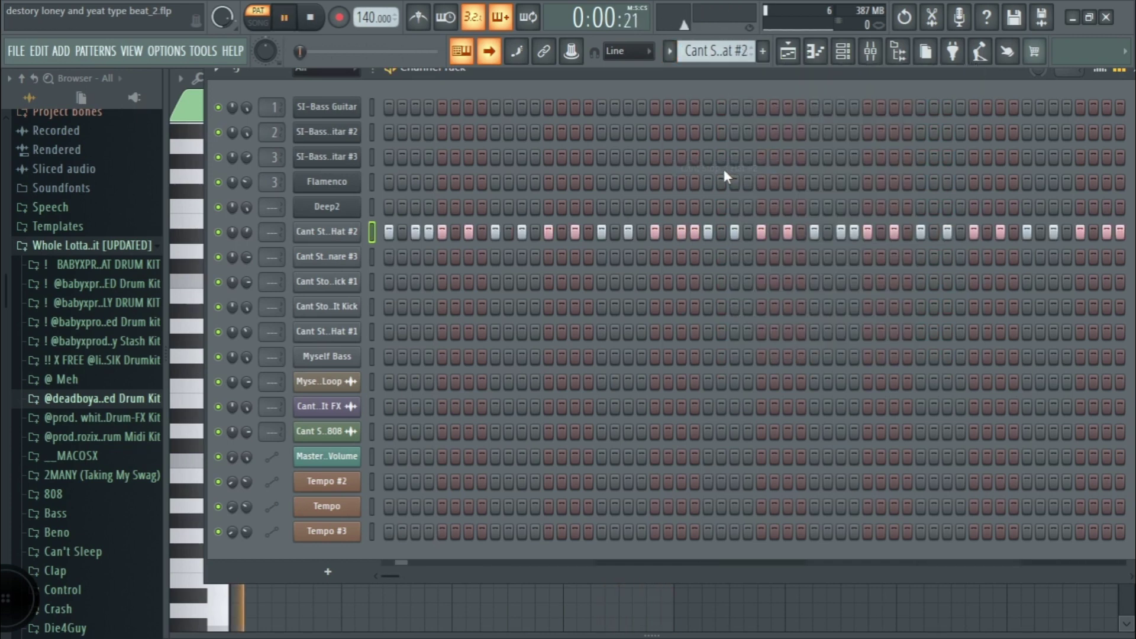
left_click(671, 52)
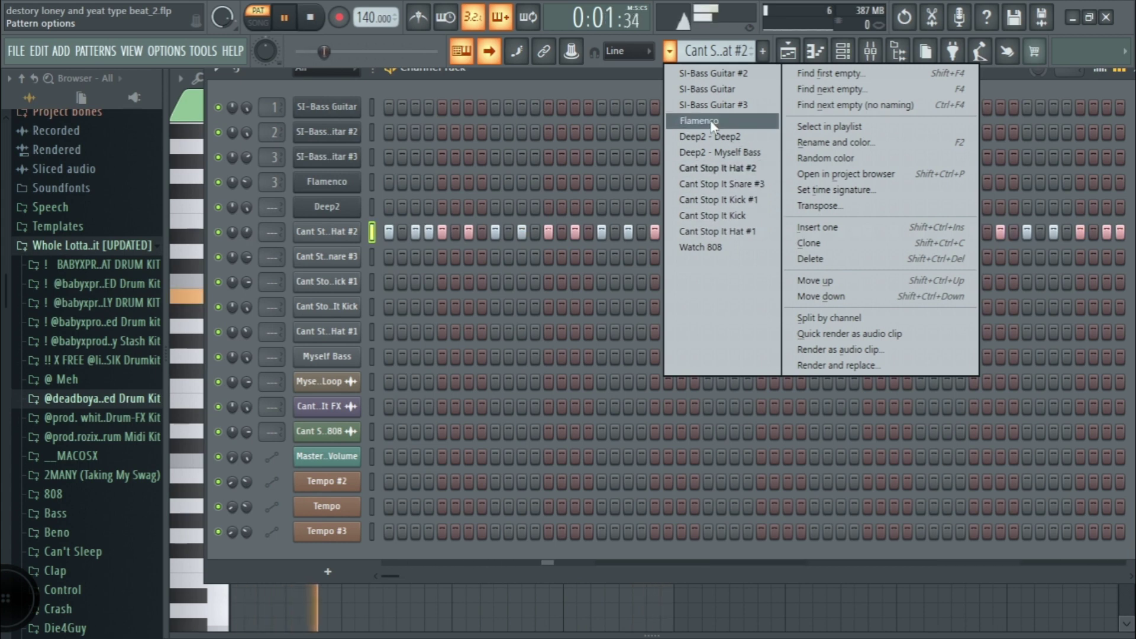
left_click(674, 49)
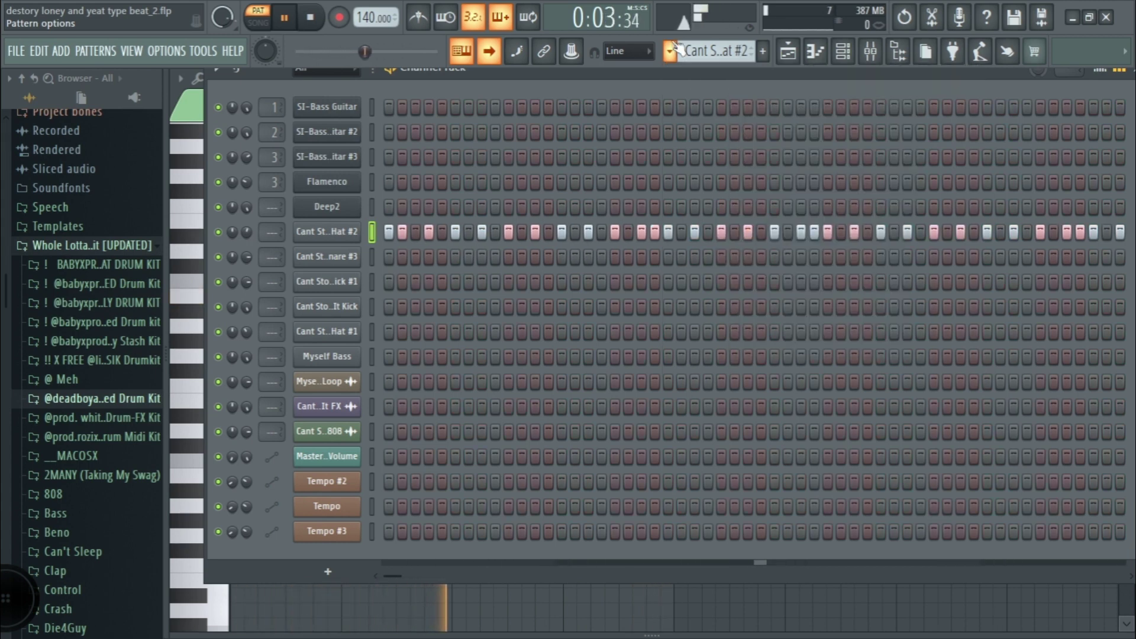
key("space")
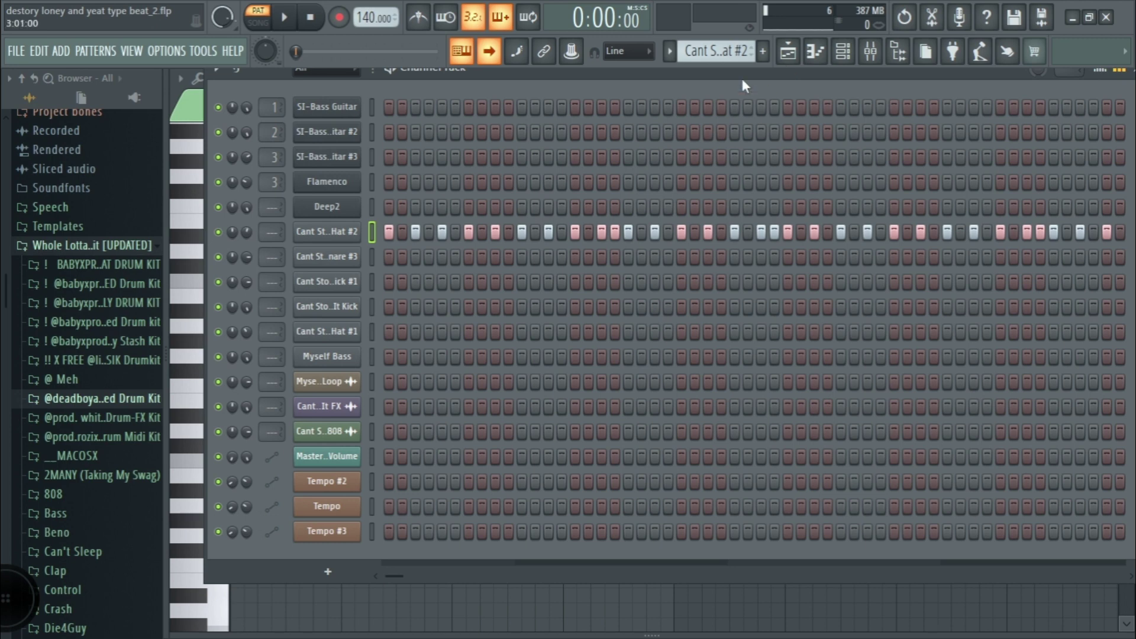
Step: Inspect the Cant Stop It FX audio clip's settings and waveform, closing its window
left_click(349, 417)
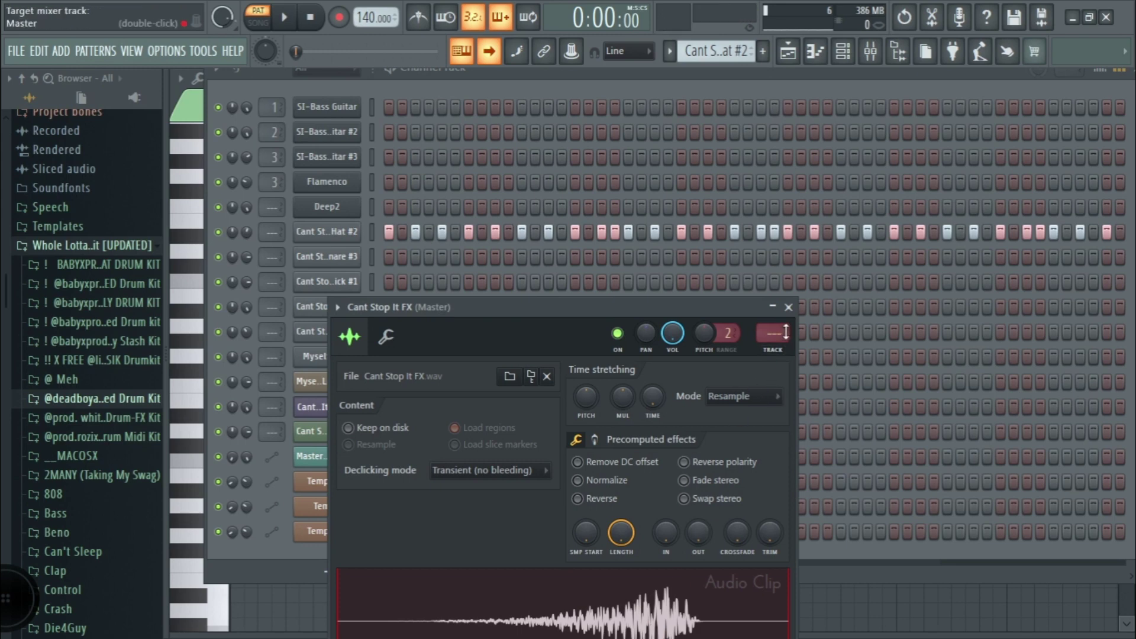
left_click(788, 307)
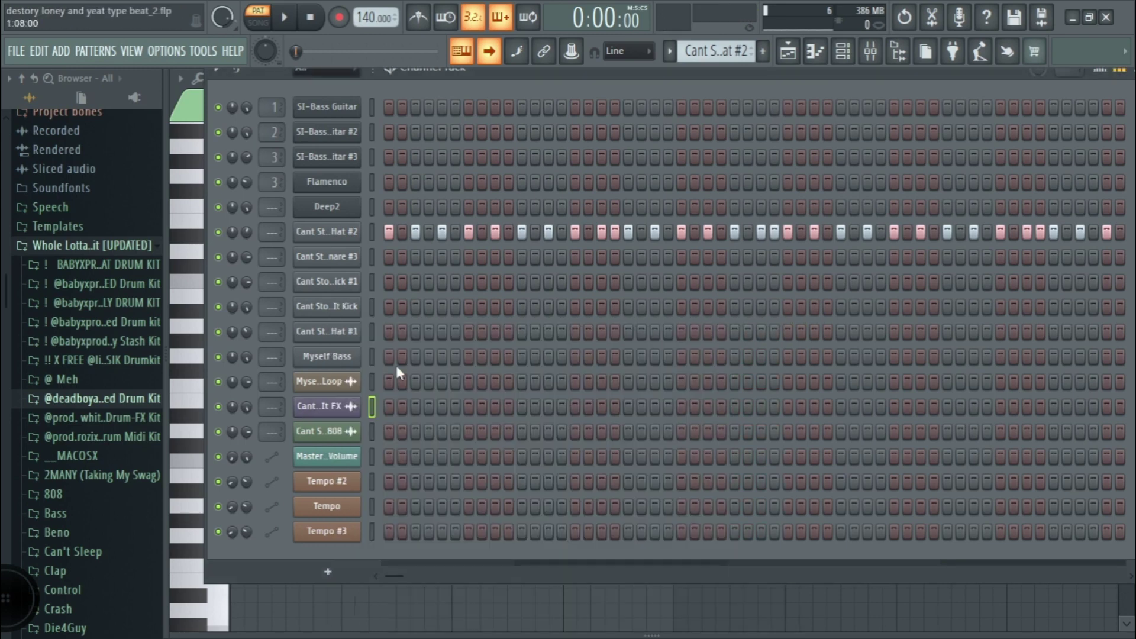
Step: Inspect the Cant Stop It 808 audio clip's settings and waveform, closing its window
left_click(351, 434)
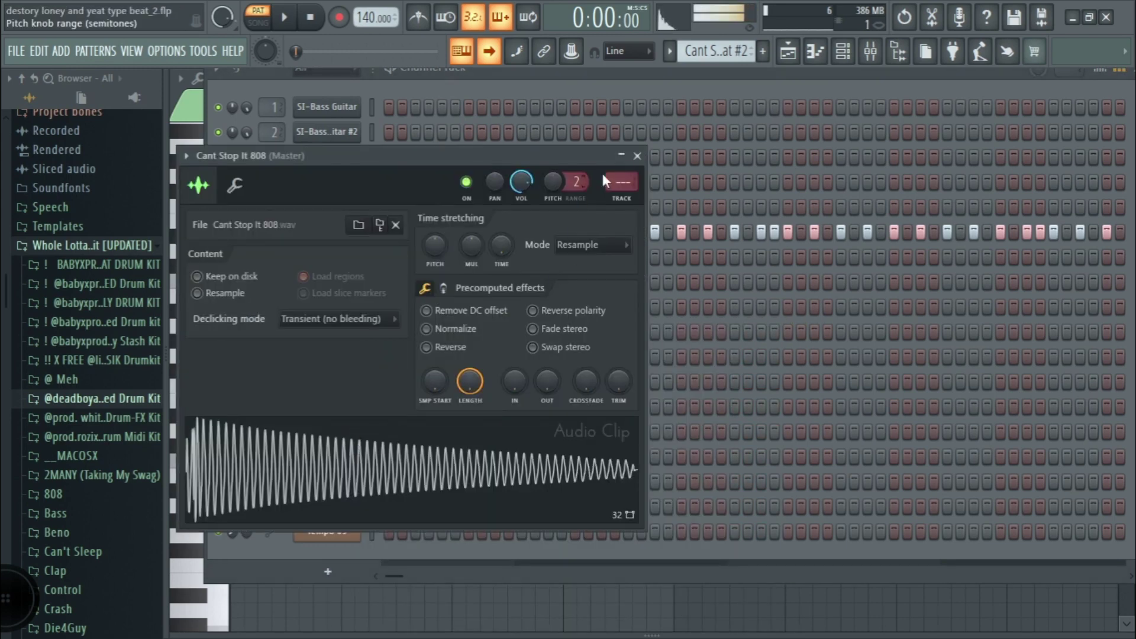
left_click(637, 156)
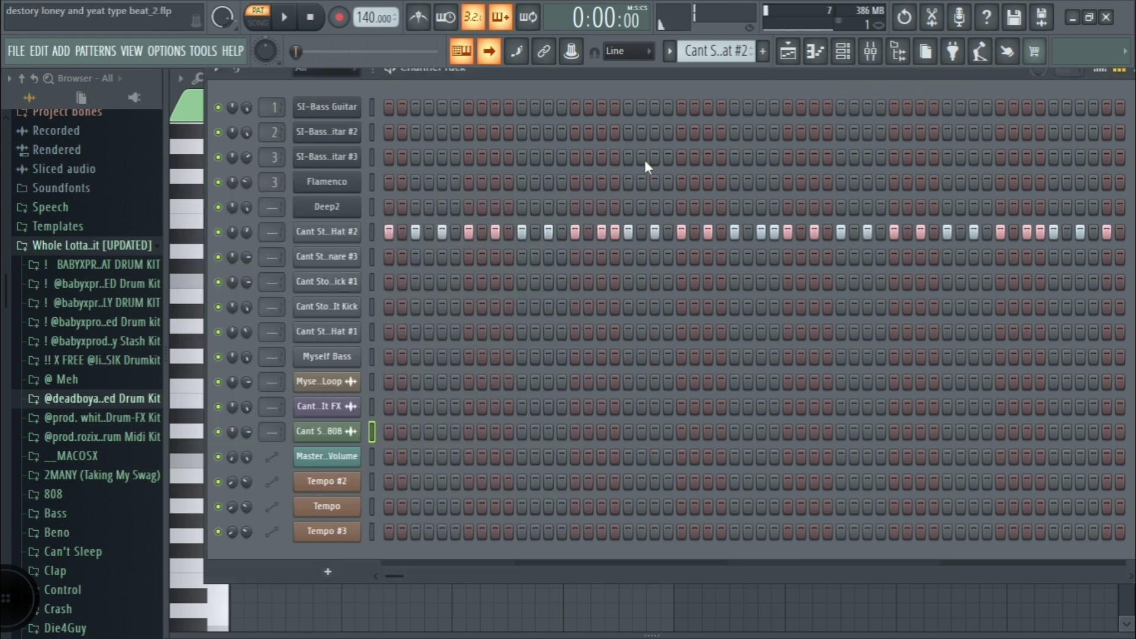
Step: Open the playlist, switch to song mode, and play the full arrangement from the start
left_click(790, 58)
key("l")
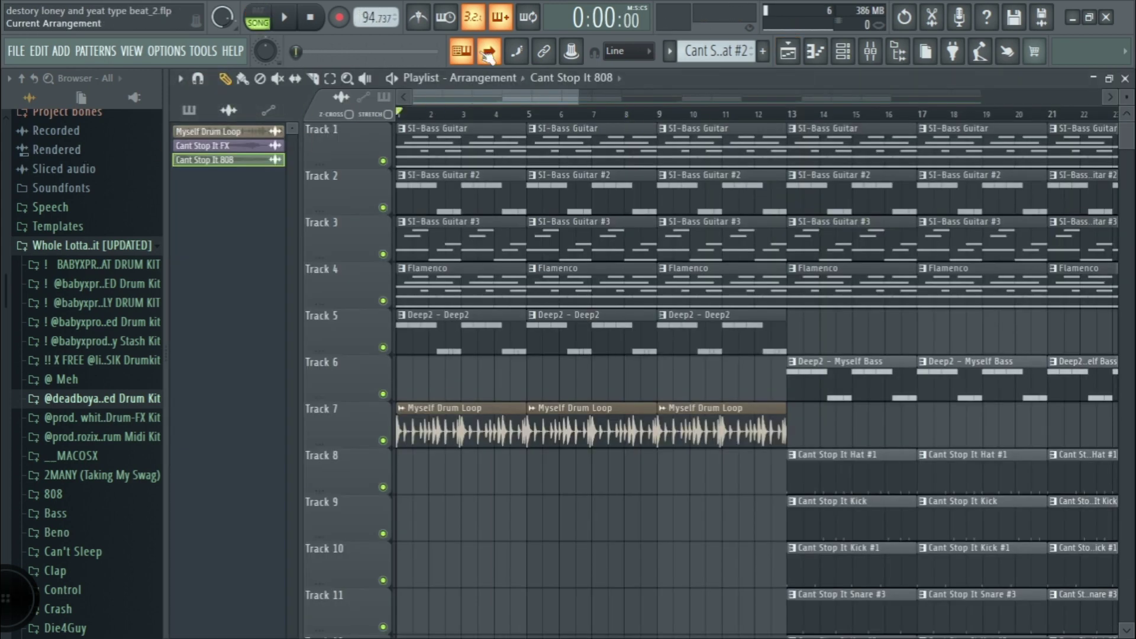
scroll(503, 287, "up", 6)
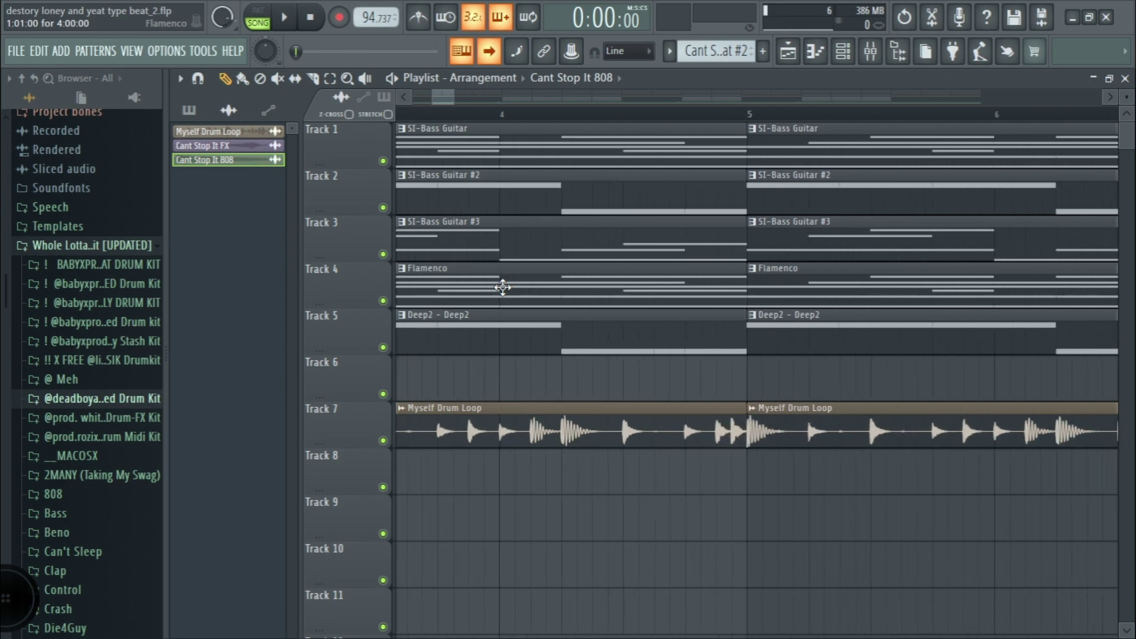
scroll(503, 288, "down", 2)
key("space")
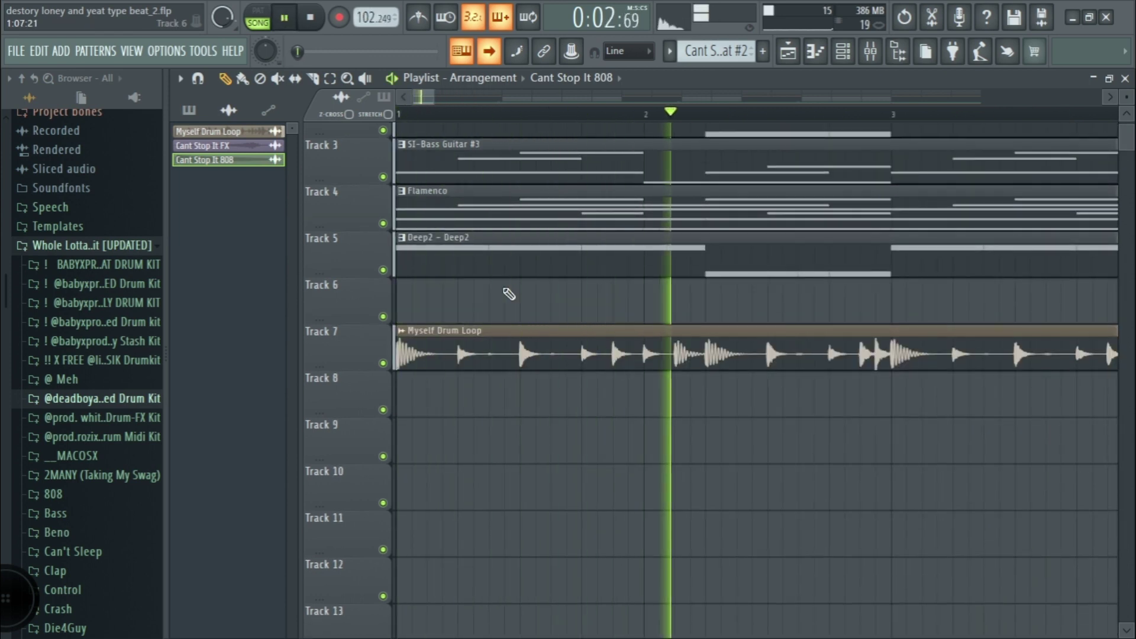
Step: Collapse the browser to widen the playlist, showing the melody tracks and Myself Drum Loop close up during playback
scroll(629, 208, "up", 2)
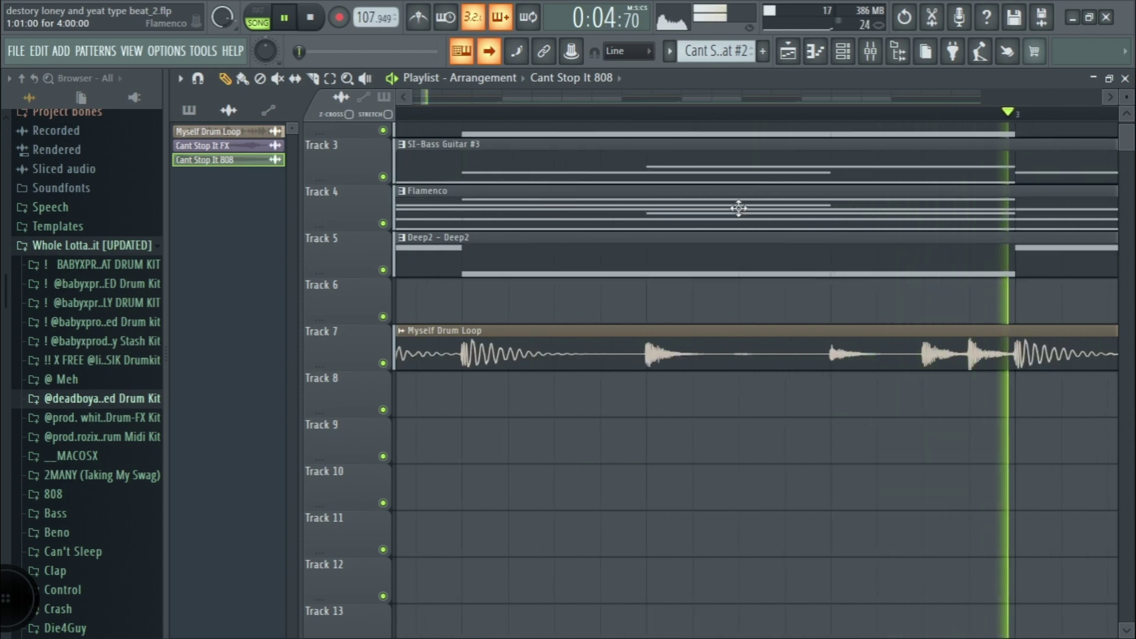
scroll(738, 208, "up", 2)
scroll(738, 208, "up", 2)
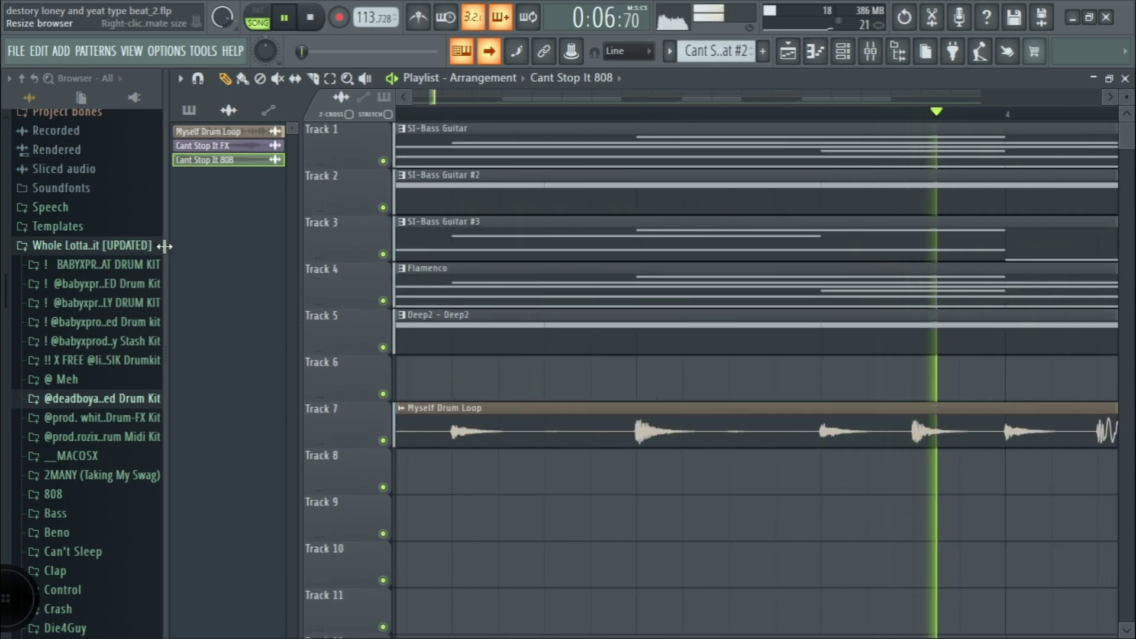
left_click_drag(165, 254, 5, 269)
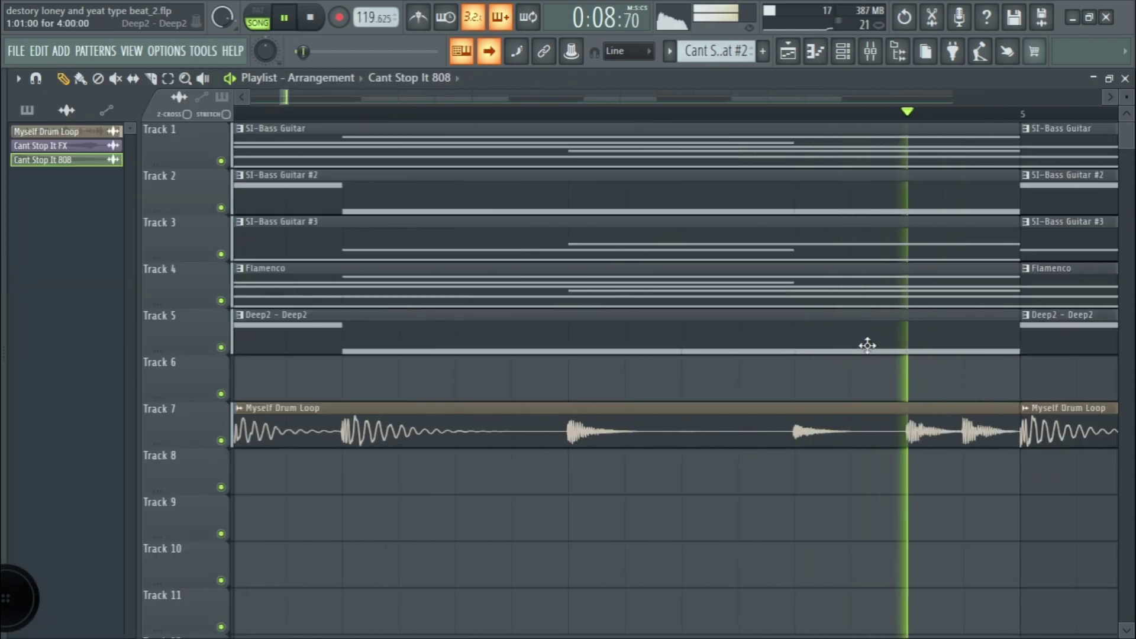